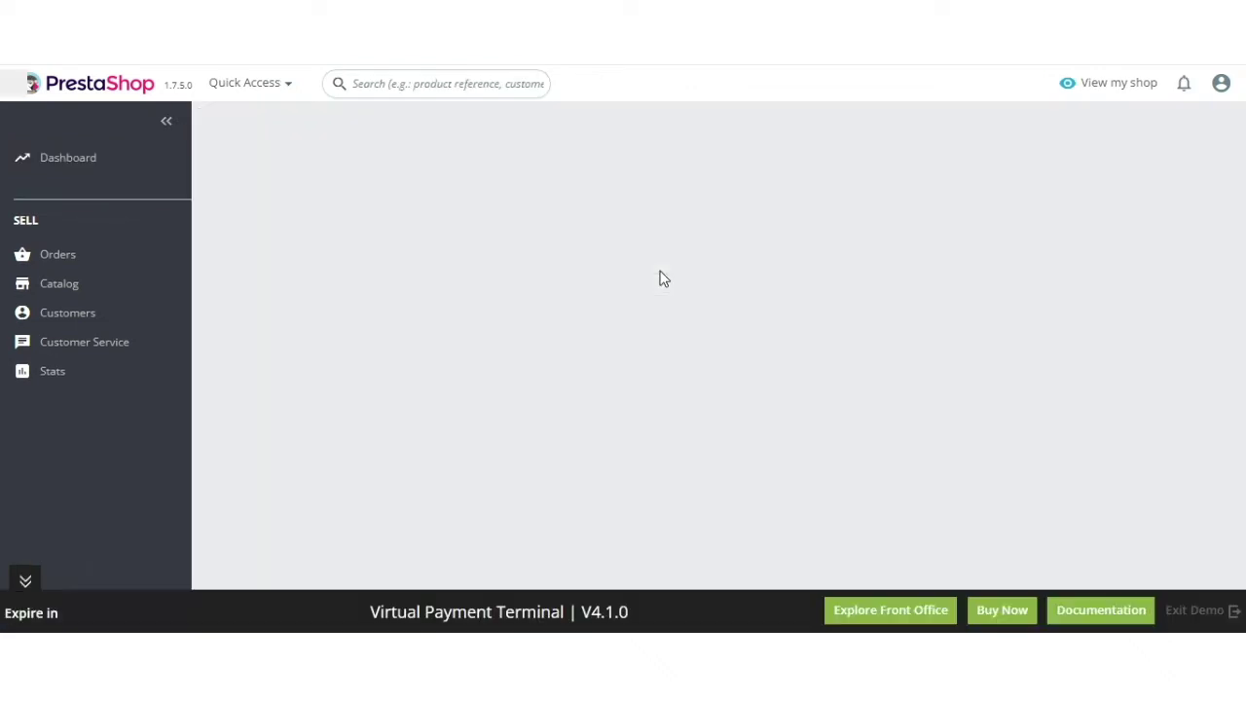
- Scroll the Module manager down to Virtual Payment Terminal under Other modules
{"action": "scroll", "coordinate": [717, 383], "scroll_direction": "down", "scroll_amount": 5}
{"action": "scroll", "coordinate": [717, 383], "scroll_direction": "down", "scroll_amount": 5}
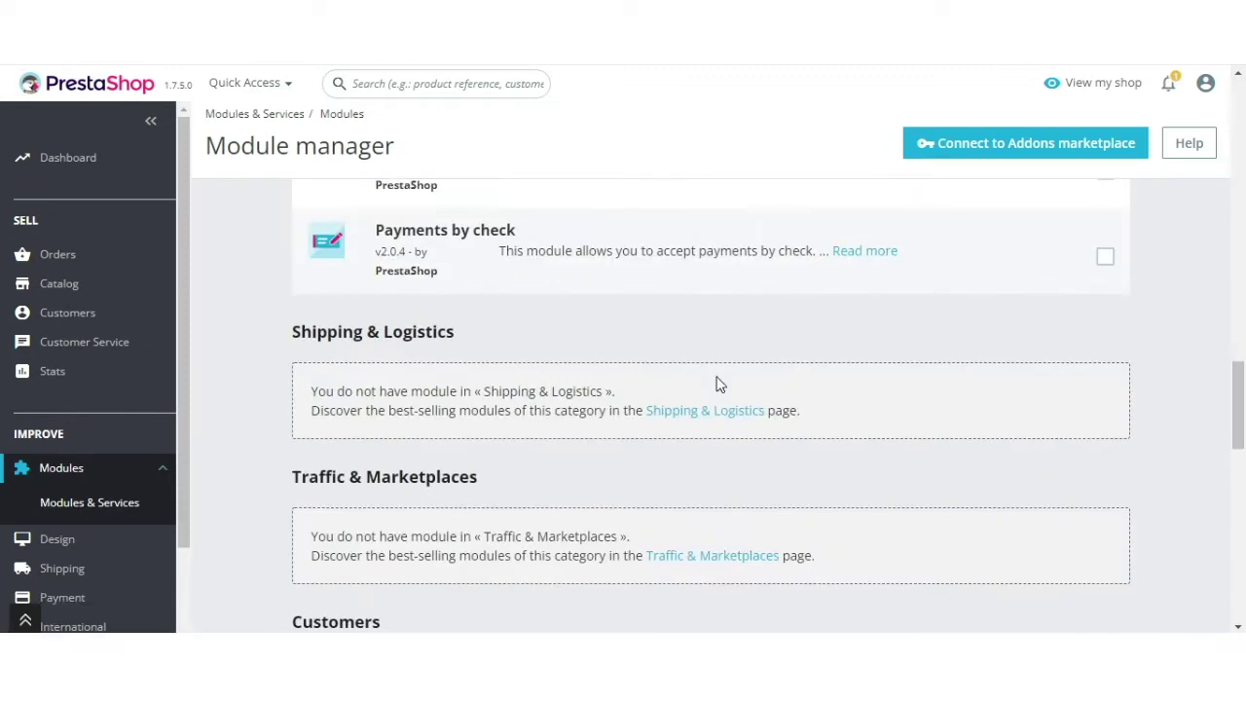
{"action": "scroll", "coordinate": [717, 383], "scroll_direction": "down", "scroll_amount": 5}
{"action": "scroll", "coordinate": [717, 383], "scroll_direction": "down", "scroll_amount": 3}
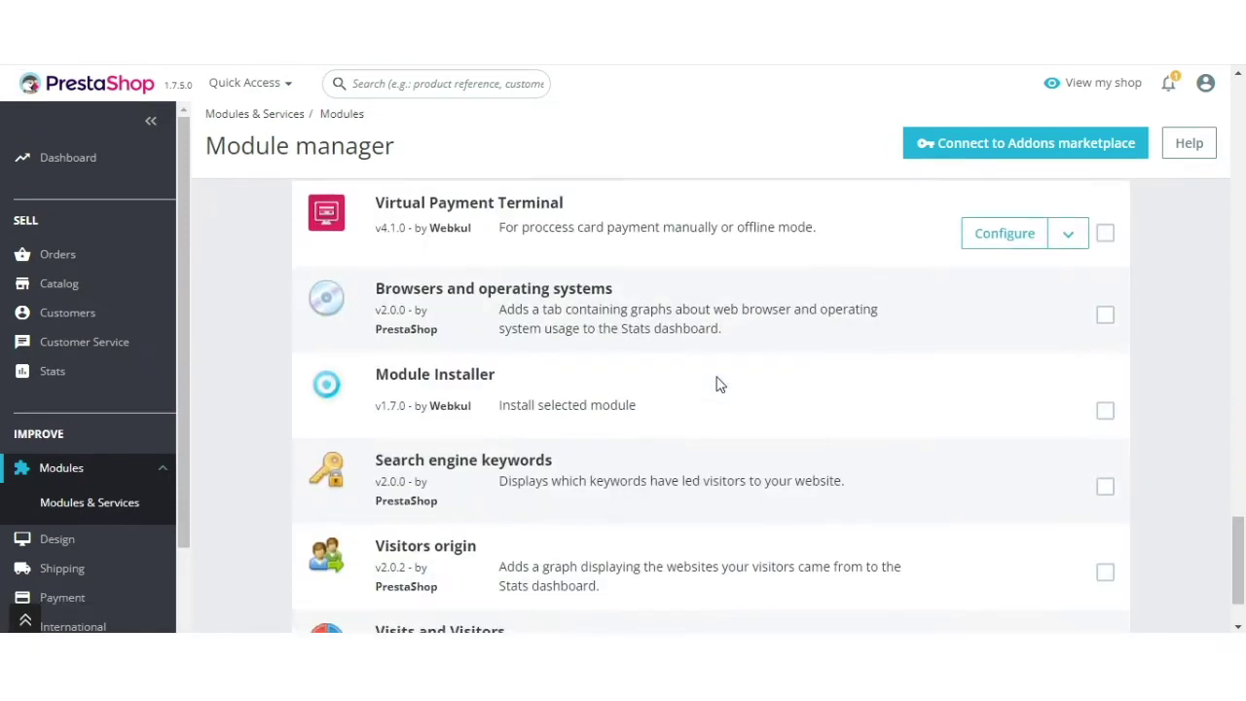
- Open the Virtual Payment Terminal configuration and review the Card Configuration tab's requested details
{"action": "left_click", "coordinate": [1007, 243]}
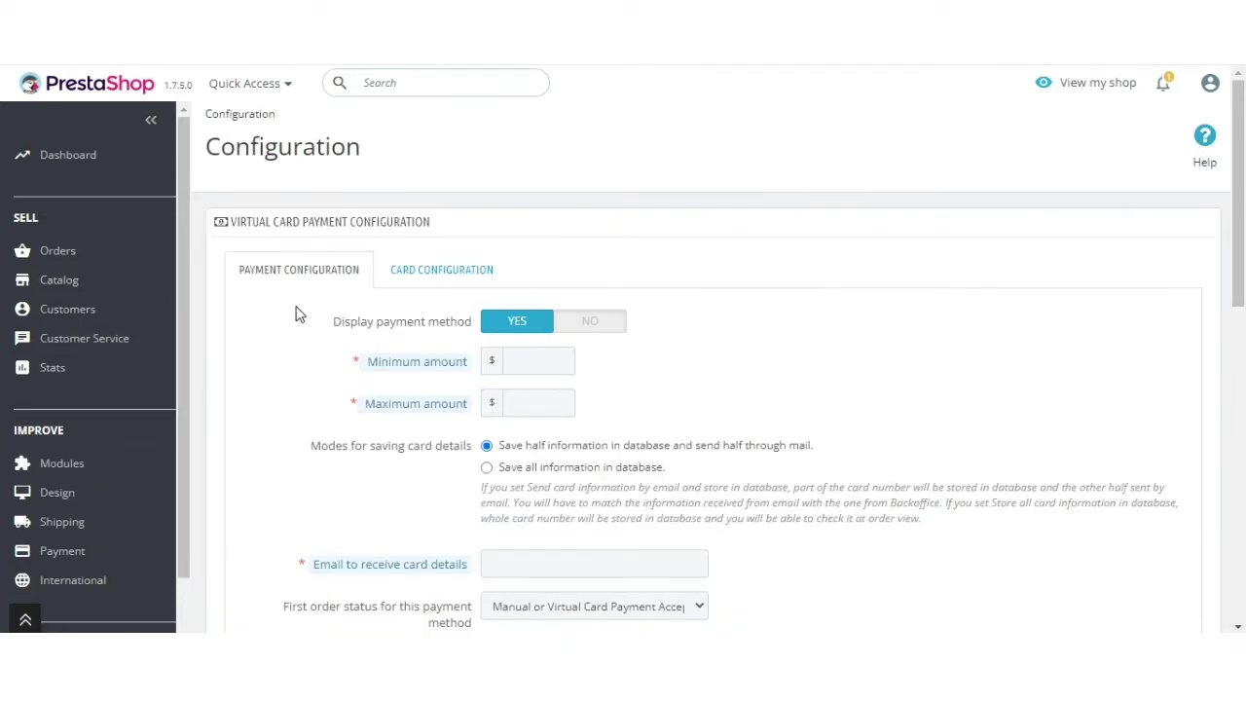
{"action": "left_click", "coordinate": [415, 272]}
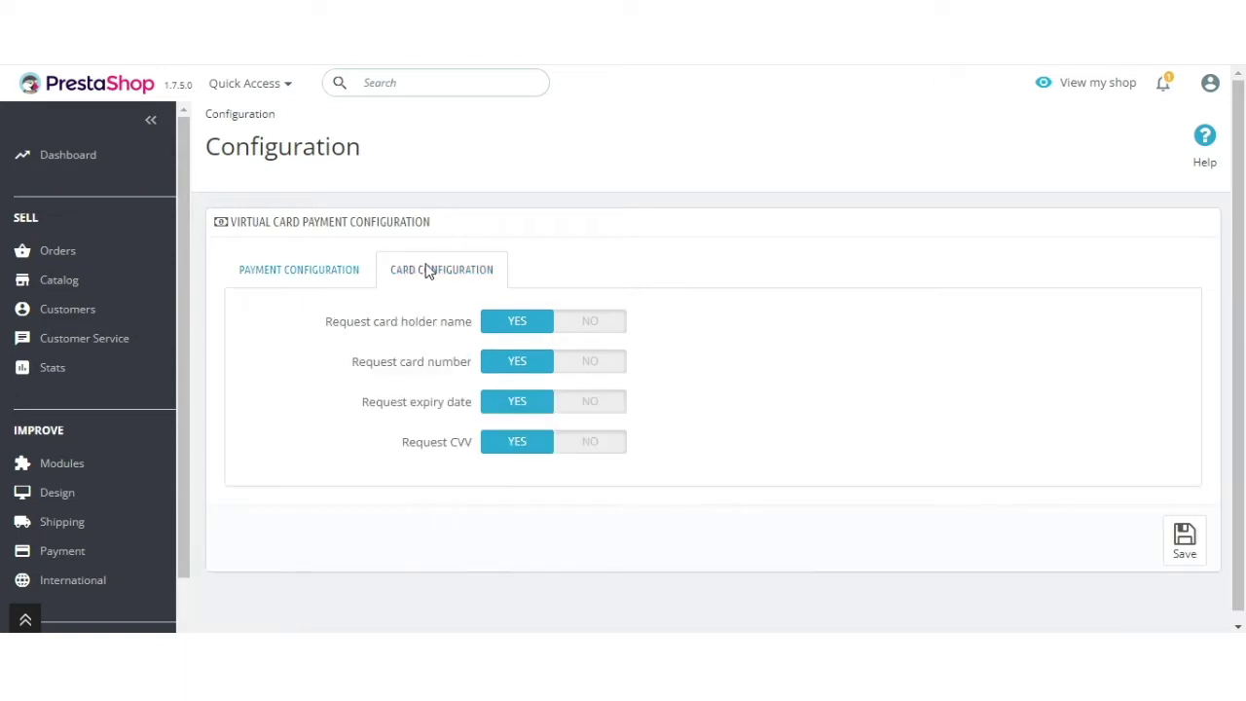
{"action": "left_click", "coordinate": [334, 276]}
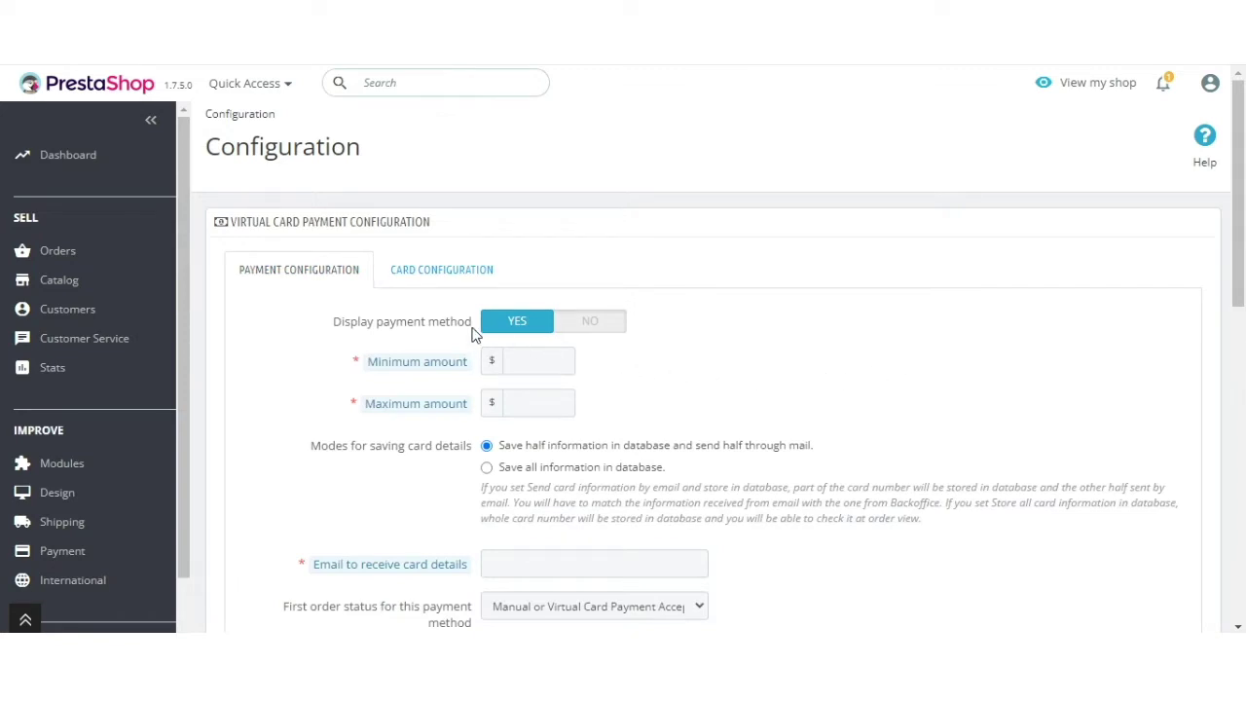
- Toggle Display payment method off and back on so customers still see it
{"action": "left_click", "coordinate": [595, 322]}
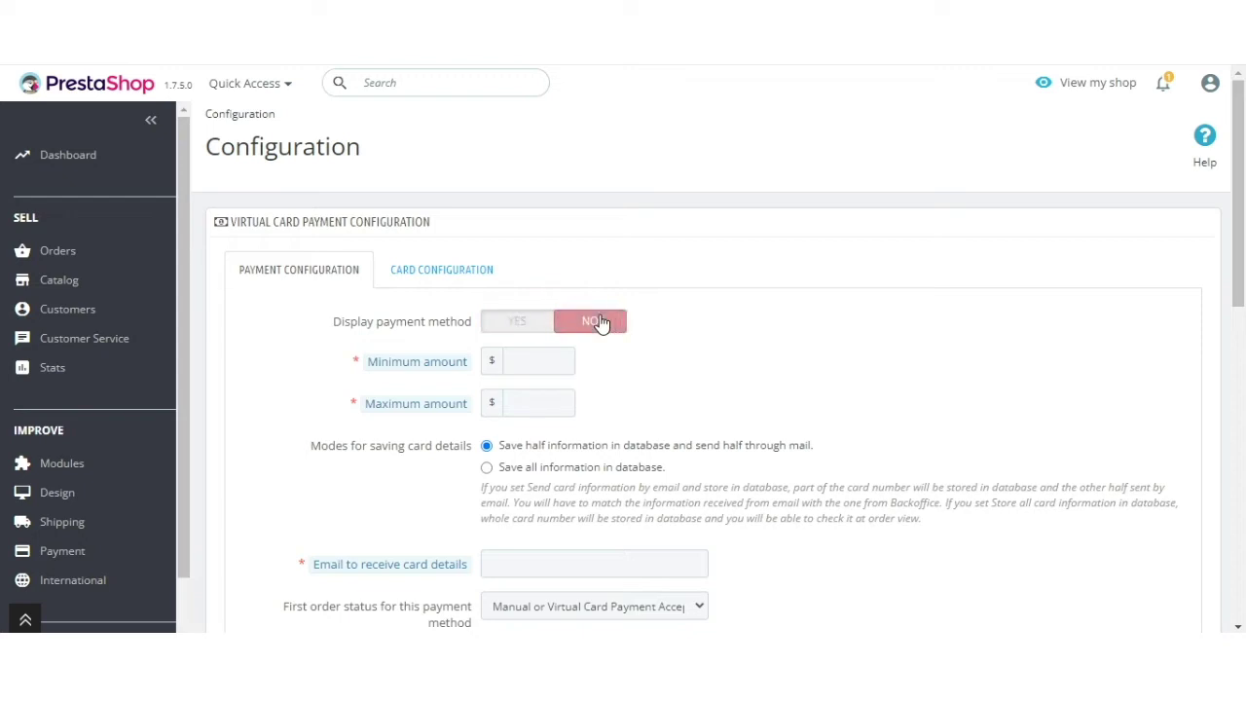
{"action": "left_click", "coordinate": [537, 321]}
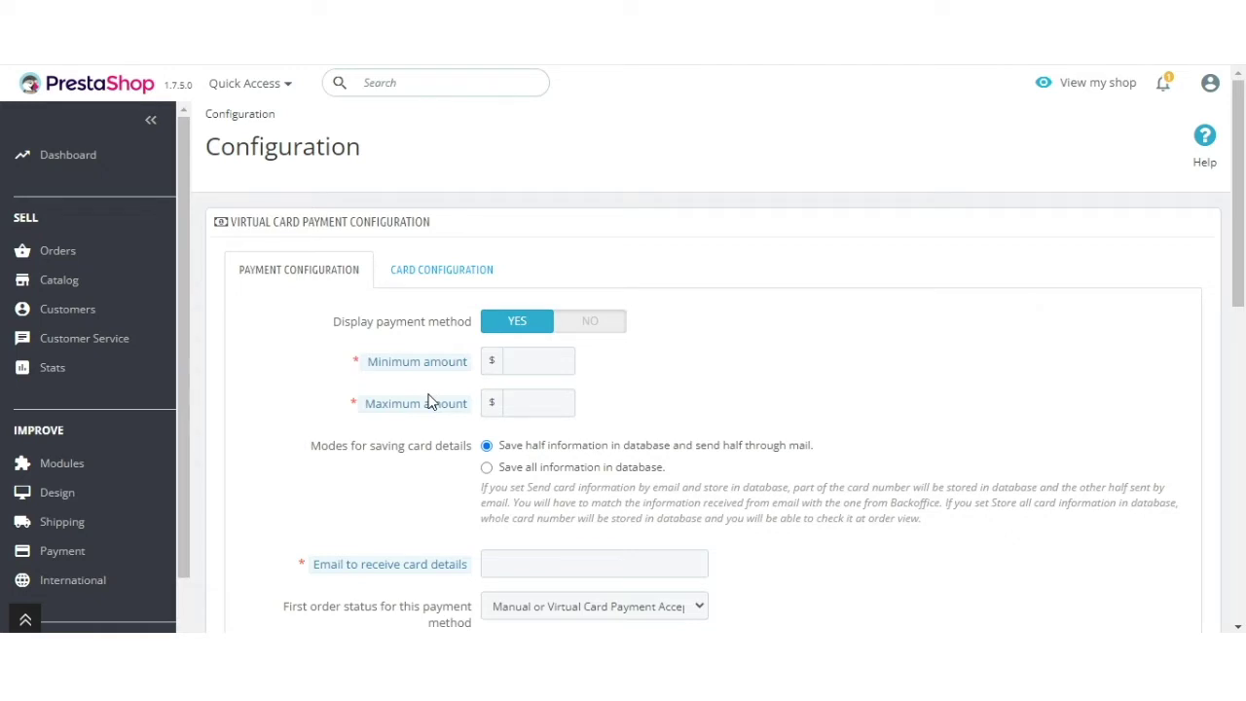
{"action": "left_click", "coordinate": [555, 364]}
- Set the Minimum amount to 19 and the Maximum amount to 299
{"action": "type", "text": "19"}
{"action": "key", "text": "Tab"}
{"action": "type", "text": "2"}
{"action": "type", "text": "99"}
{"action": "left_click", "coordinate": [708, 398]}
- Keep half-database, half-email card storage and enter the card-details recipient email address
{"action": "left_click", "coordinate": [488, 468]}
{"action": "left_click", "coordinate": [486, 445]}
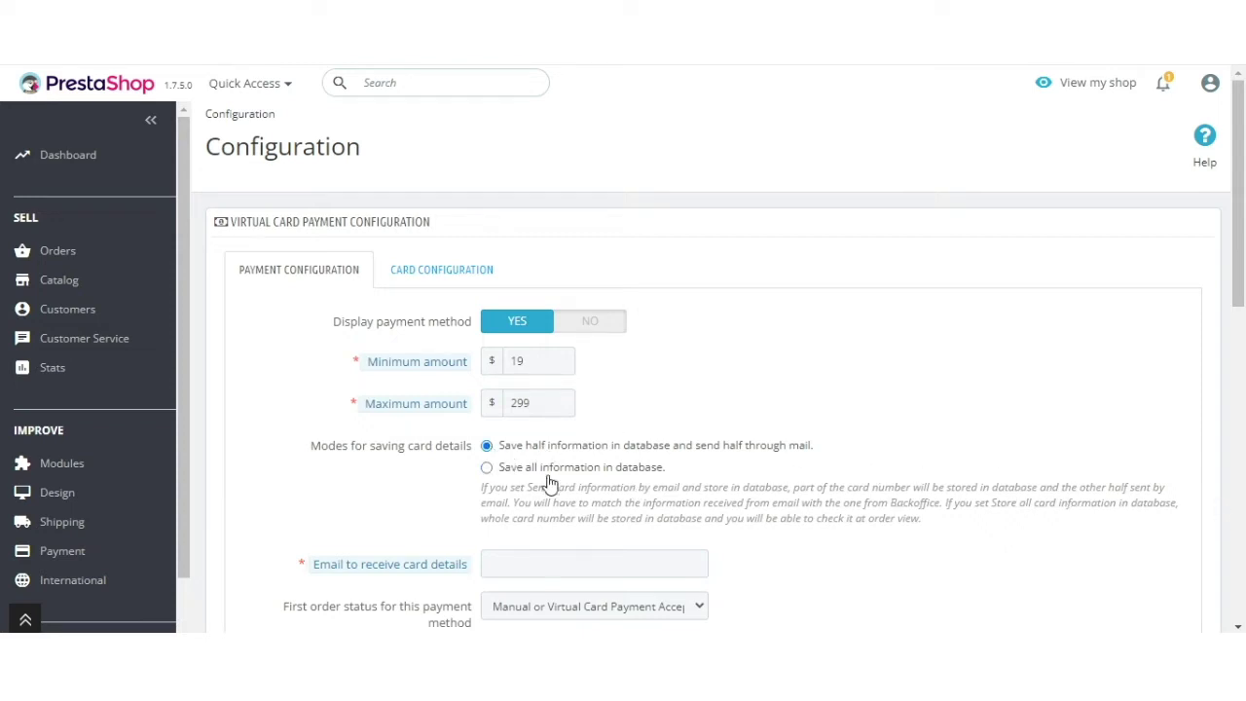
{"action": "left_click", "coordinate": [540, 566]}
{"action": "type", "text": "de"}
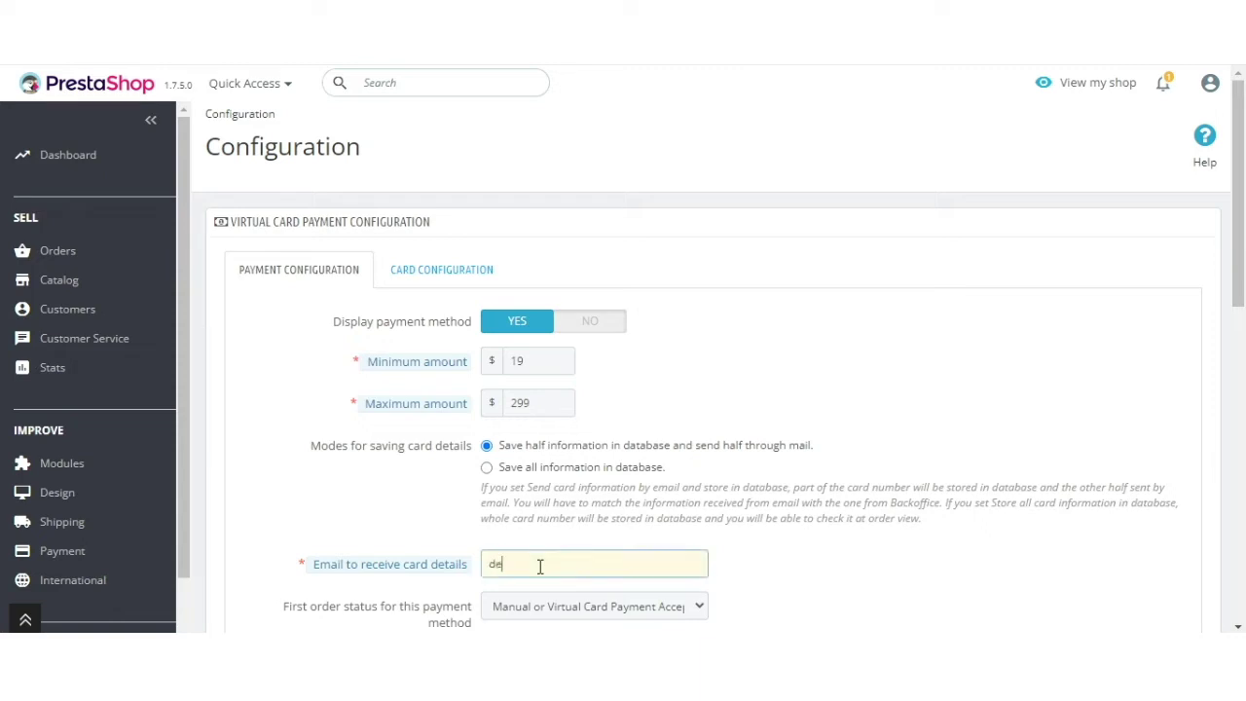
{"action": "type", "text": "mo@dem"}
{"action": "type", "text": "o.com"}
{"action": "scroll", "coordinate": [540, 566], "scroll_direction": "down", "scroll_amount": 2}
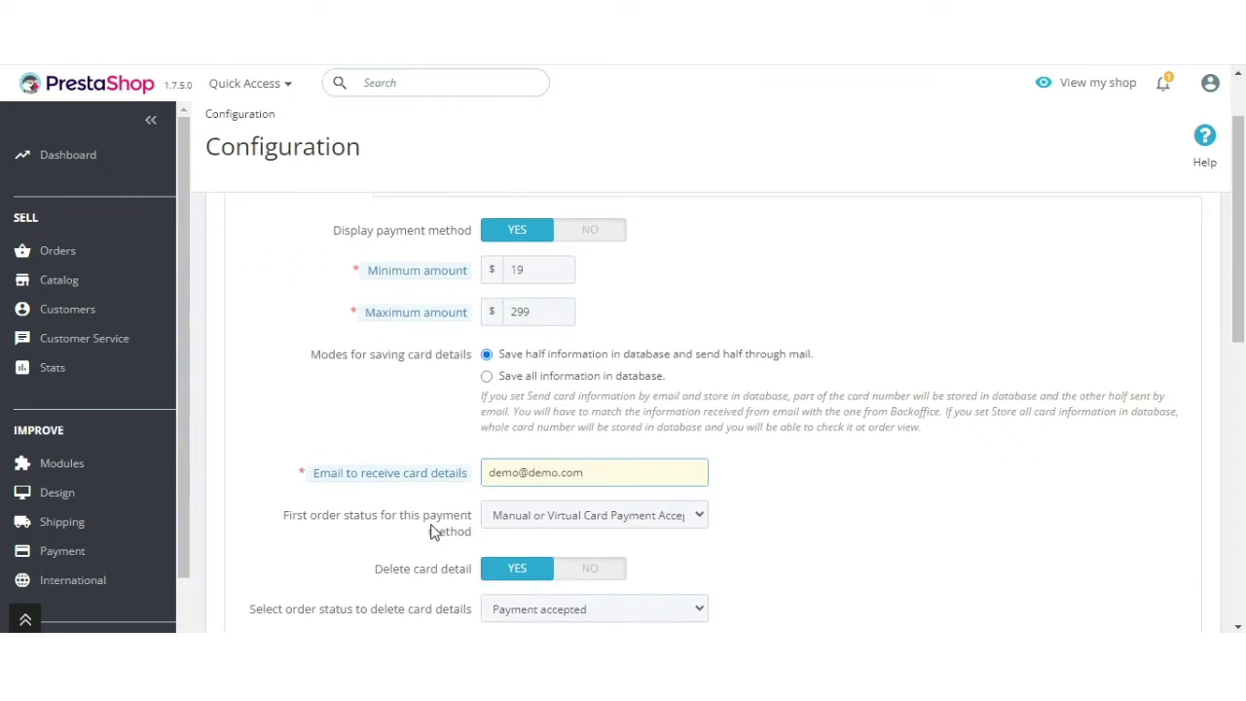
{"action": "left_click", "coordinate": [518, 524]}
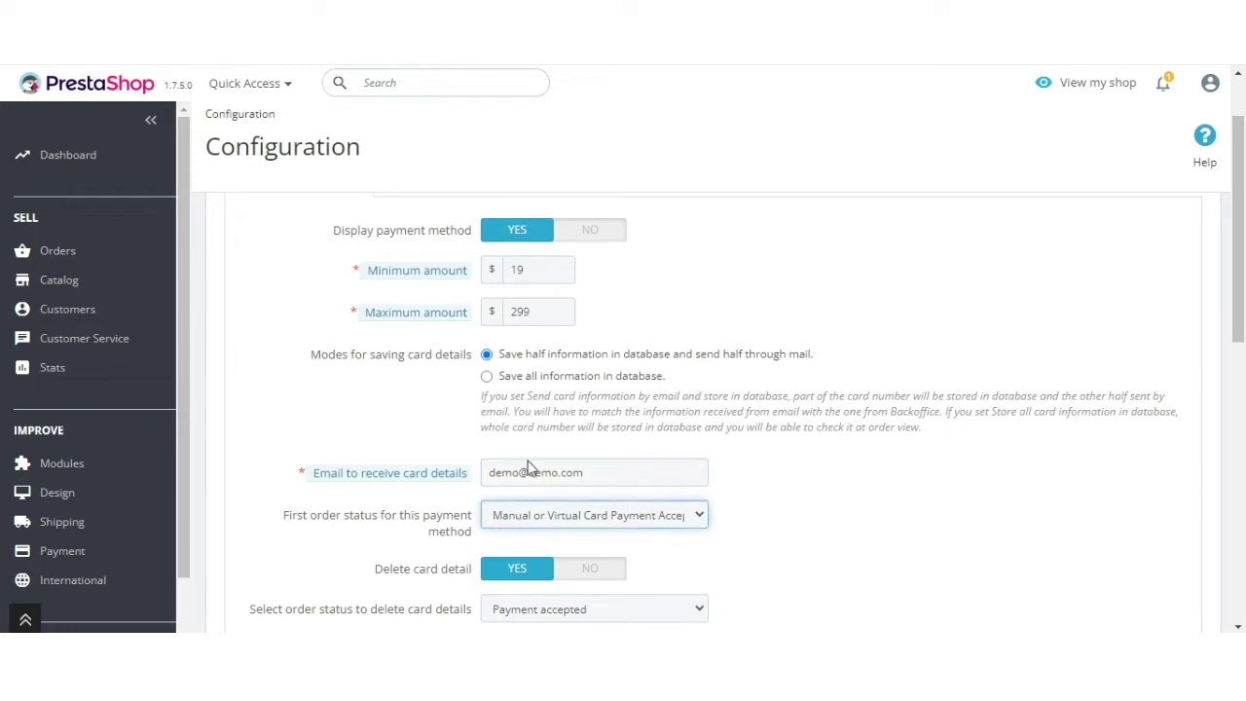
{"action": "left_click", "coordinate": [585, 484]}
{"action": "left_click", "coordinate": [589, 512]}
{"action": "left_click", "coordinate": [605, 368]}
{"action": "left_click", "coordinate": [809, 551]}
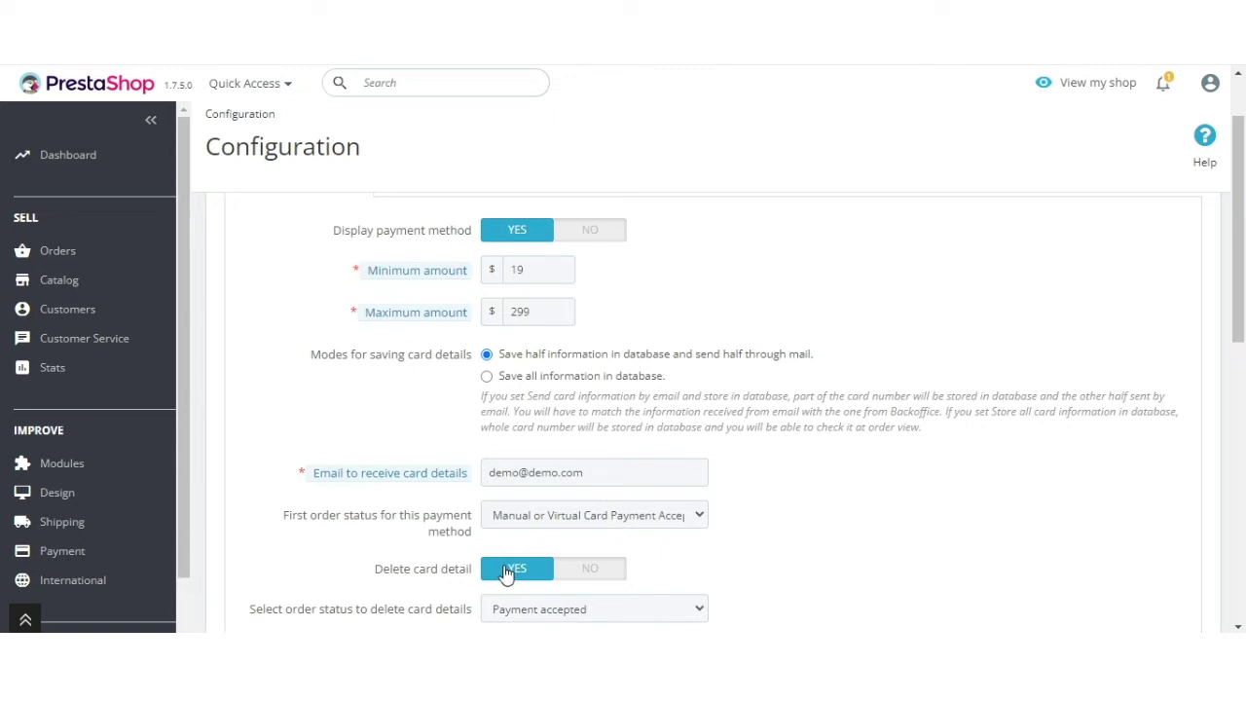
{"action": "scroll", "coordinate": [504, 574], "scroll_direction": "down", "scroll_amount": 2}
{"action": "scroll", "coordinate": [473, 478], "scroll_direction": "down", "scroll_amount": 2}
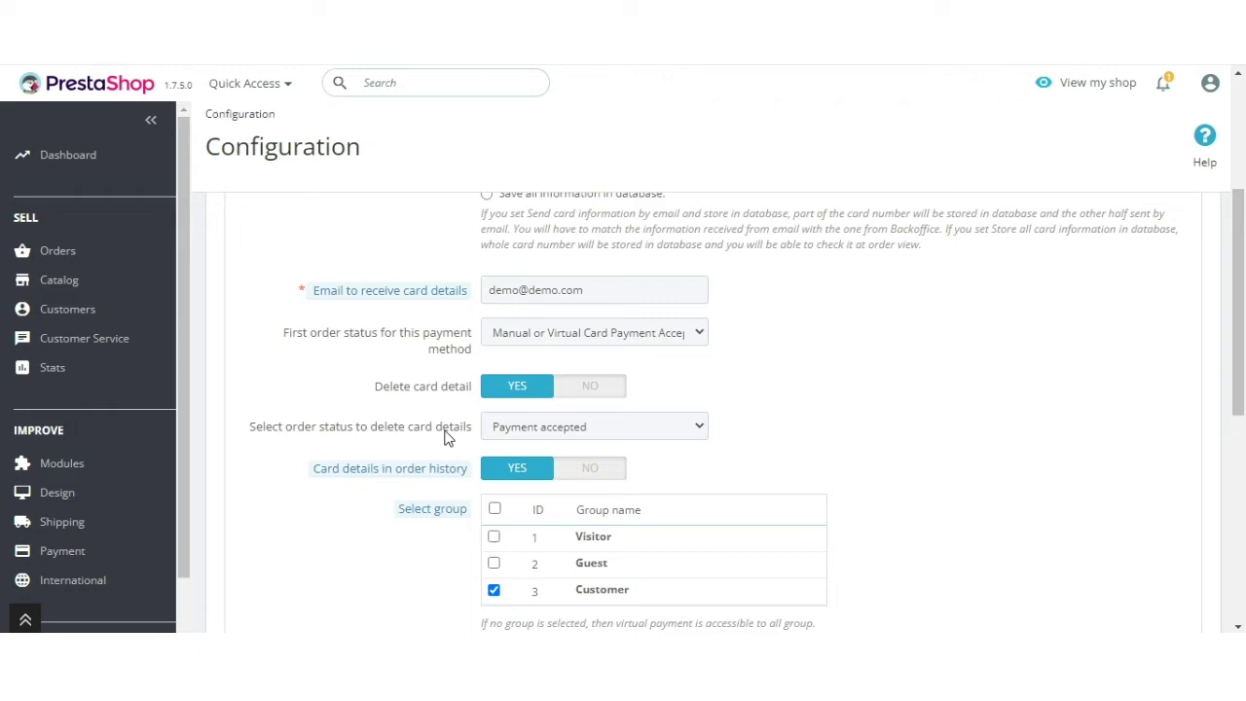
{"action": "left_click", "coordinate": [546, 440]}
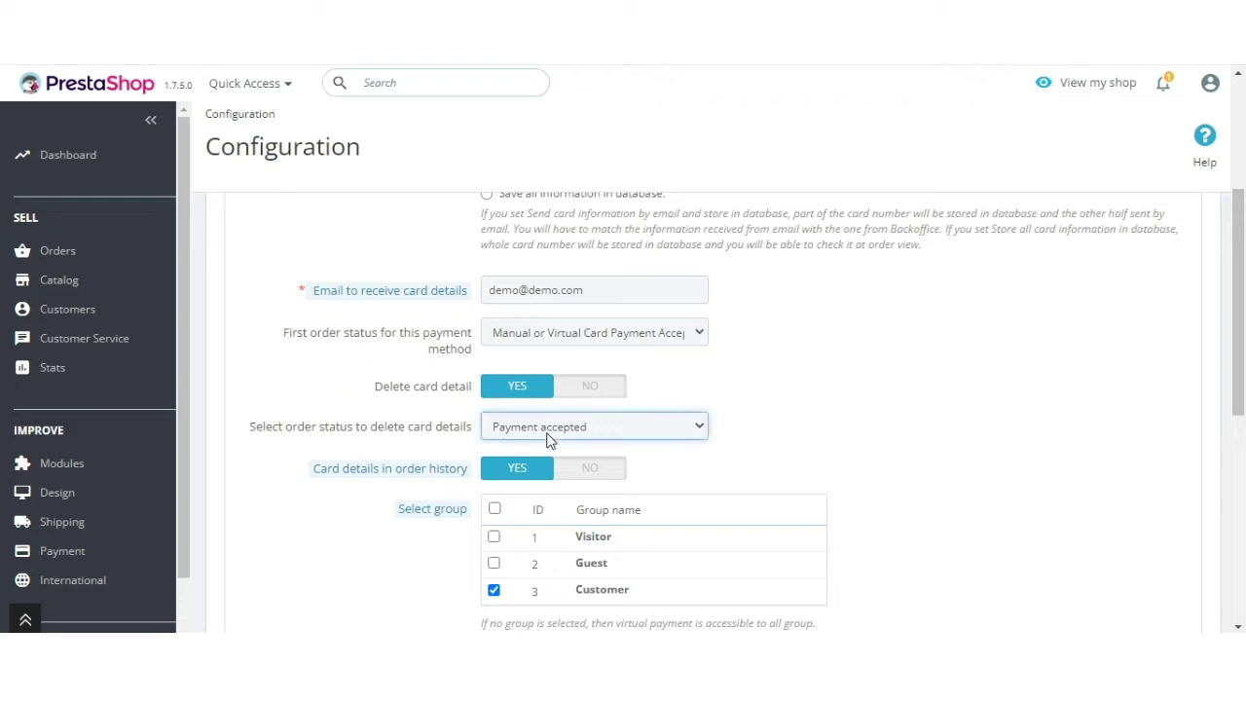
{"action": "left_click", "coordinate": [550, 362]}
{"action": "left_click", "coordinate": [568, 426]}
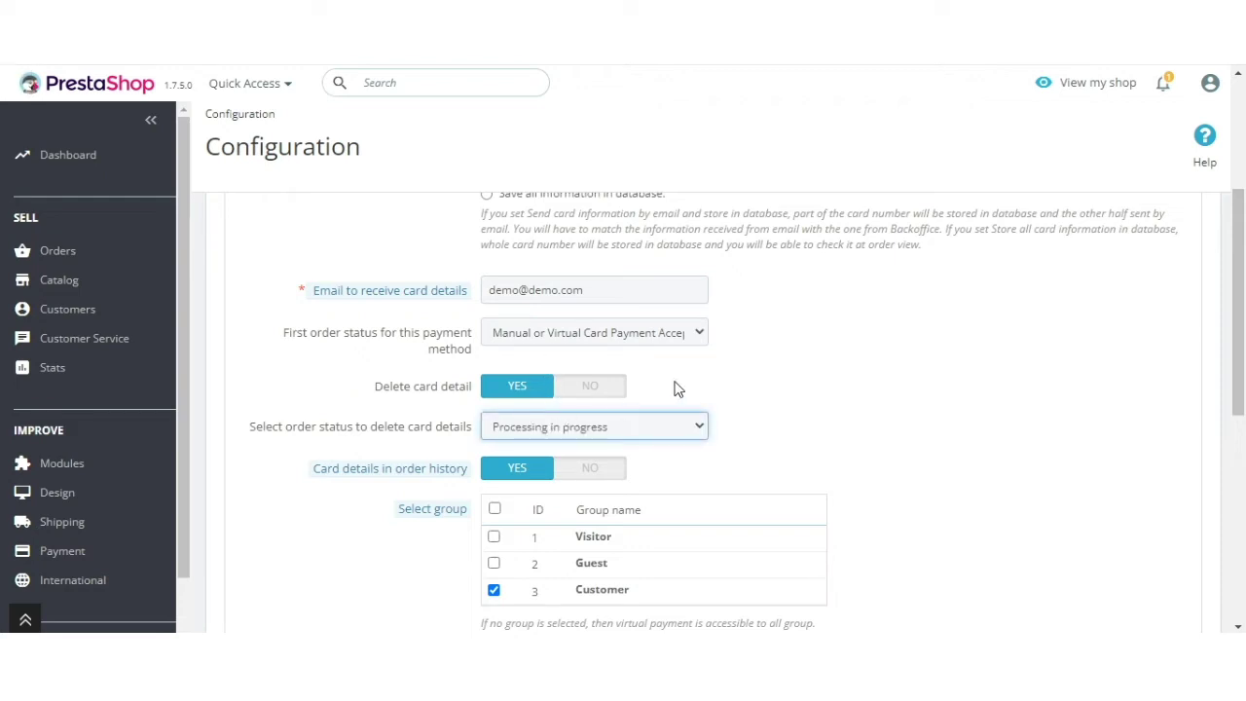
{"action": "left_click", "coordinate": [566, 320]}
{"action": "left_click", "coordinate": [835, 400]}
{"action": "scroll", "coordinate": [900, 477], "scroll_direction": "down", "scroll_amount": 1}
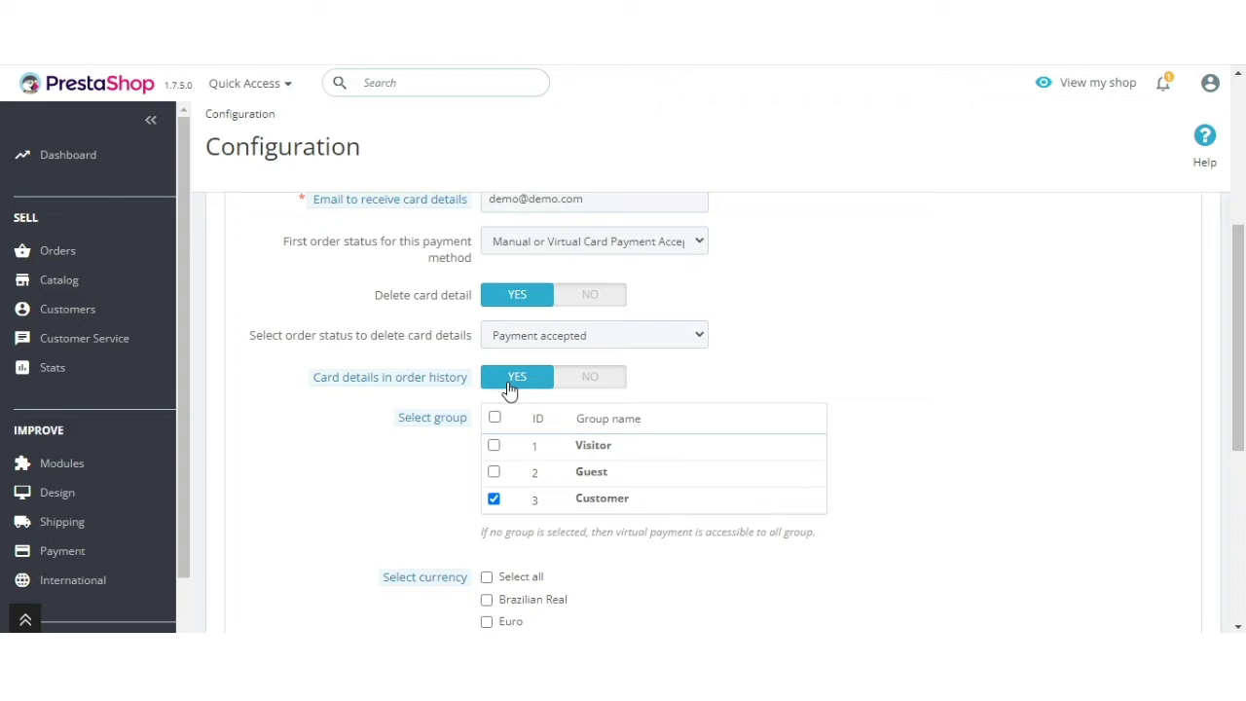
{"action": "scroll", "coordinate": [753, 409], "scroll_direction": "down", "scroll_amount": 2}
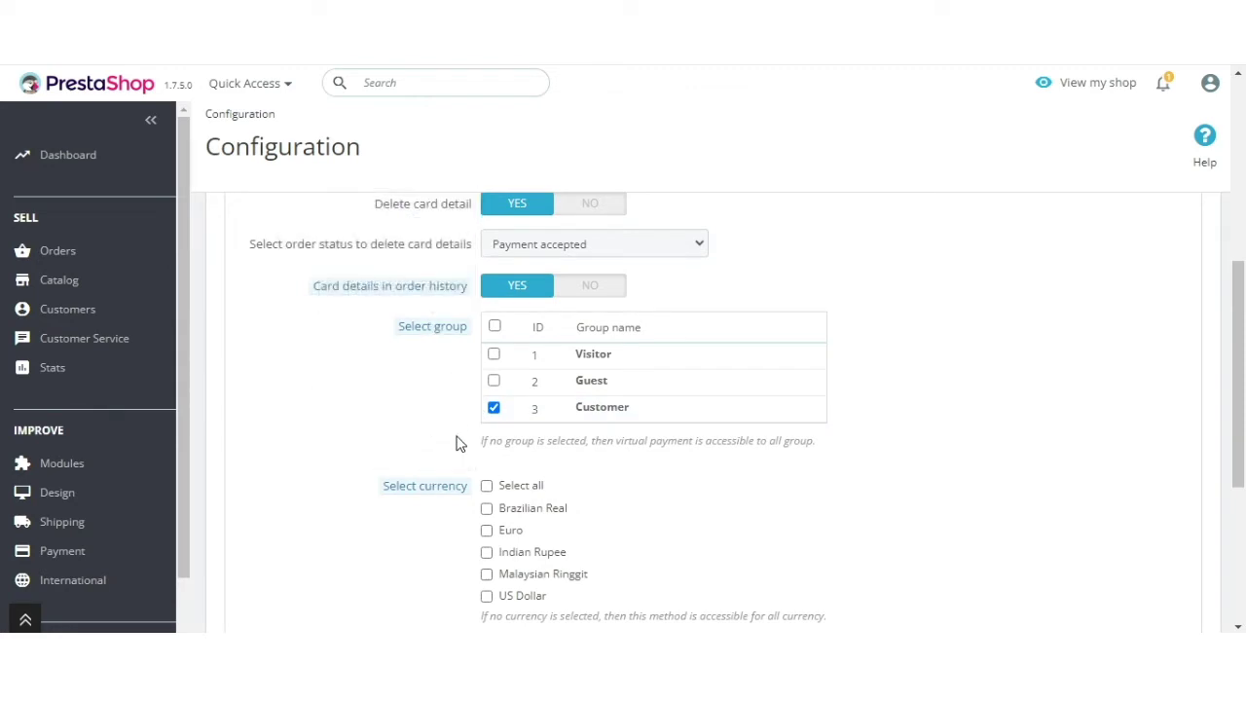
- Enable the payment for the Guest and Visitor groups and all currencies
{"action": "left_click", "coordinate": [494, 380]}
{"action": "left_click", "coordinate": [494, 355]}
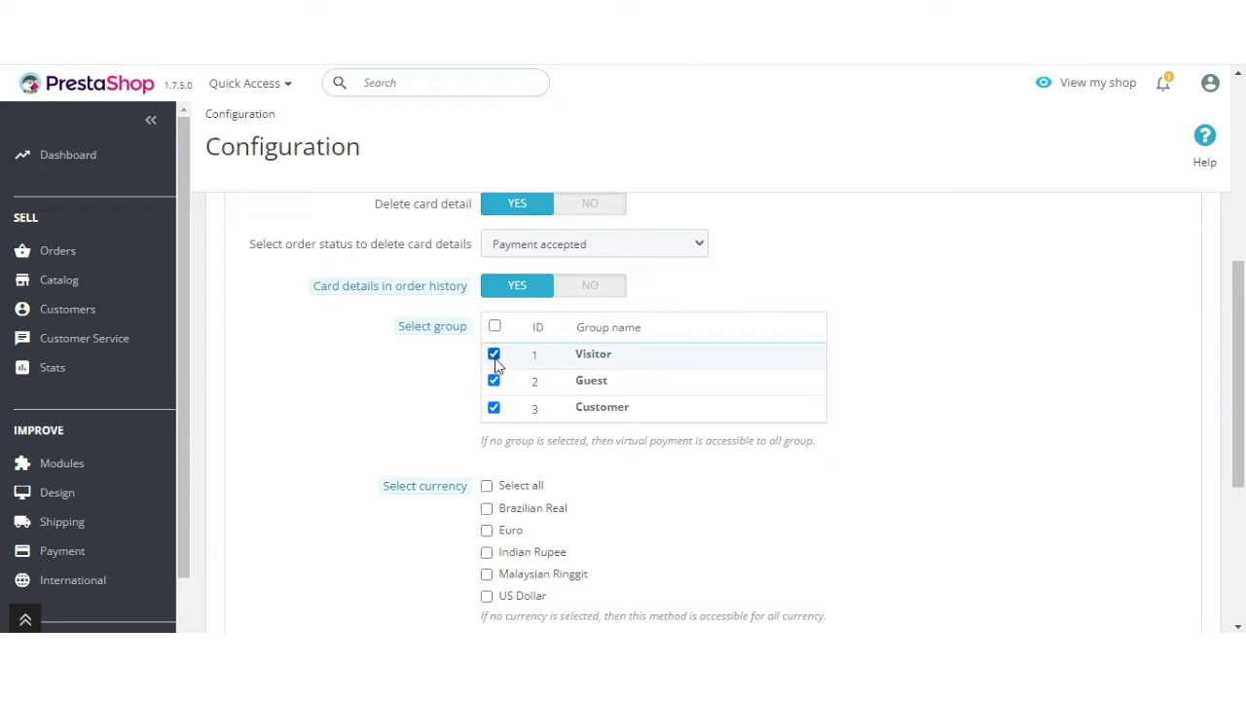
{"action": "scroll", "coordinate": [525, 418], "scroll_direction": "down", "scroll_amount": 1}
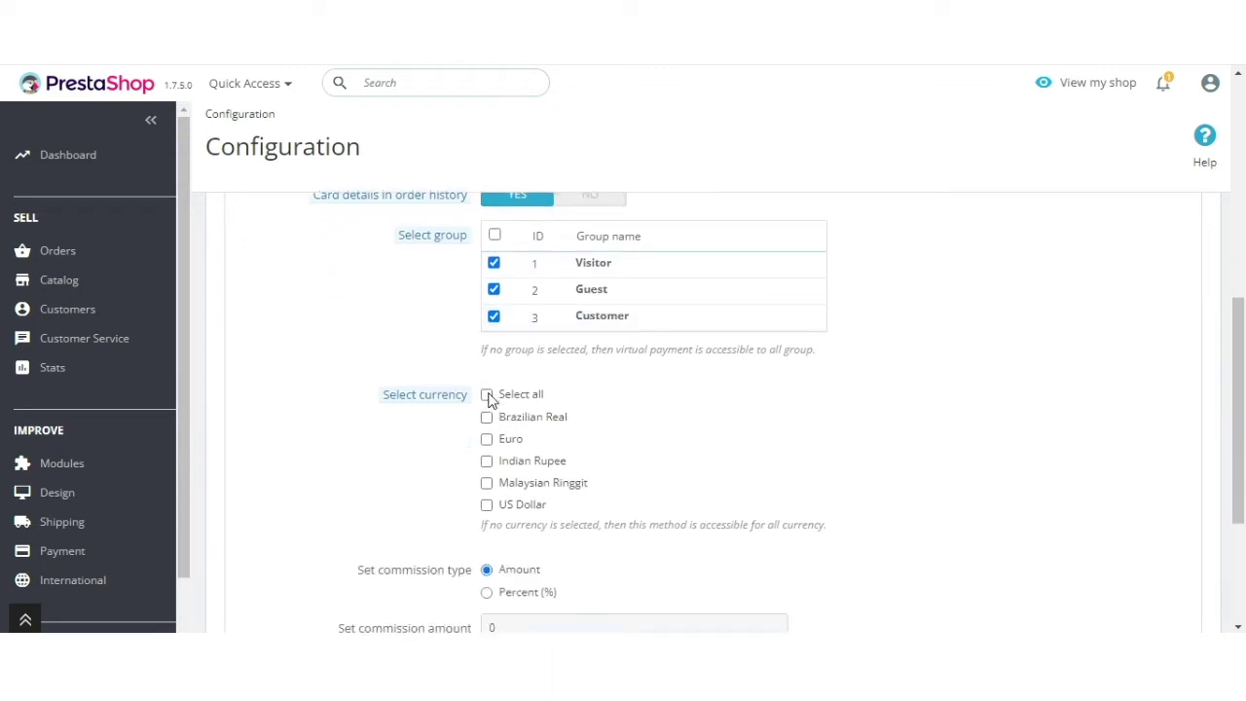
{"action": "left_click", "coordinate": [486, 395]}
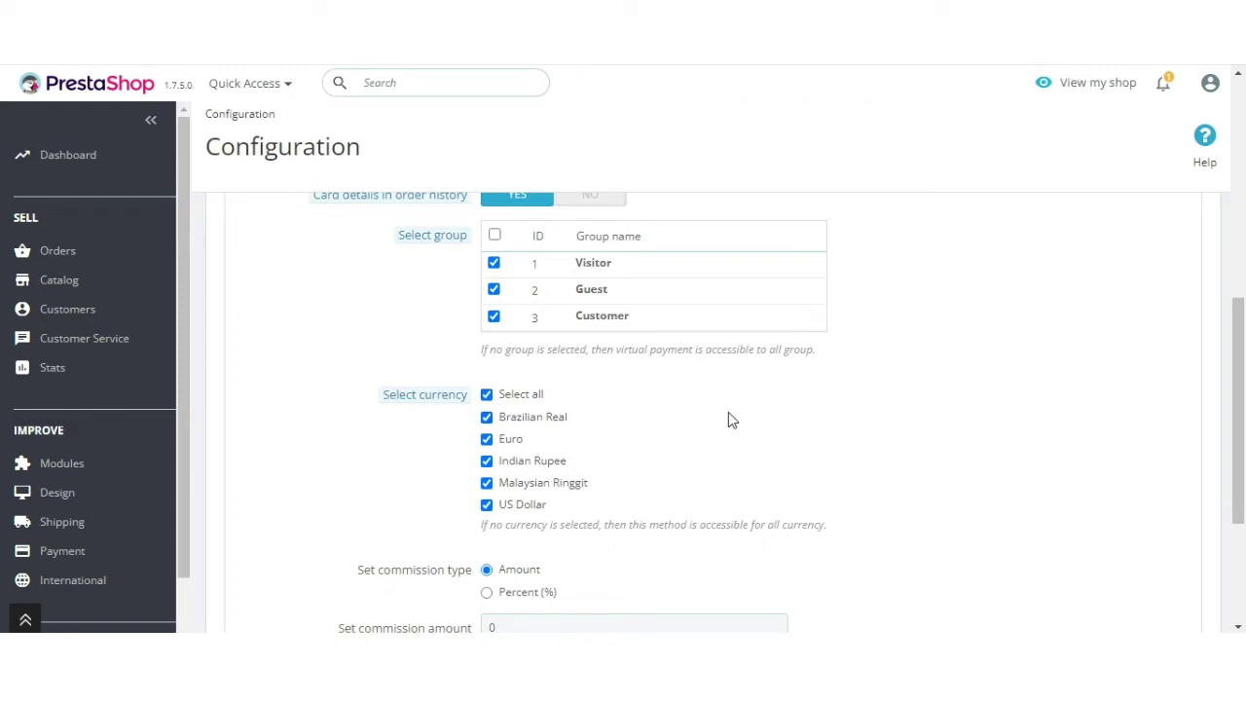
{"action": "scroll", "coordinate": [728, 419], "scroll_direction": "down", "scroll_amount": 2}
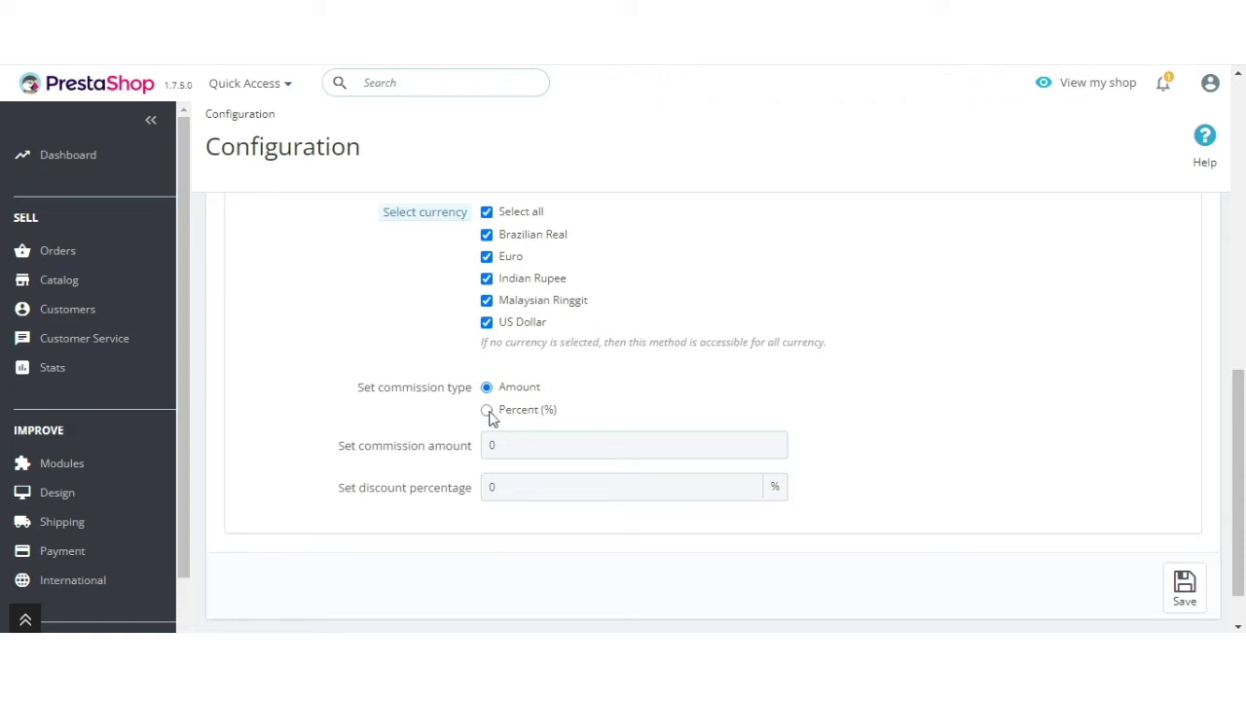
- Set a fixed-amount commission of 2 and save the payment configuration
{"action": "left_click", "coordinate": [486, 410]}
{"action": "left_click", "coordinate": [486, 388]}
{"action": "left_click", "coordinate": [531, 438]}
{"action": "key", "text": "ctrl+a"}
{"action": "type", "text": "2"}
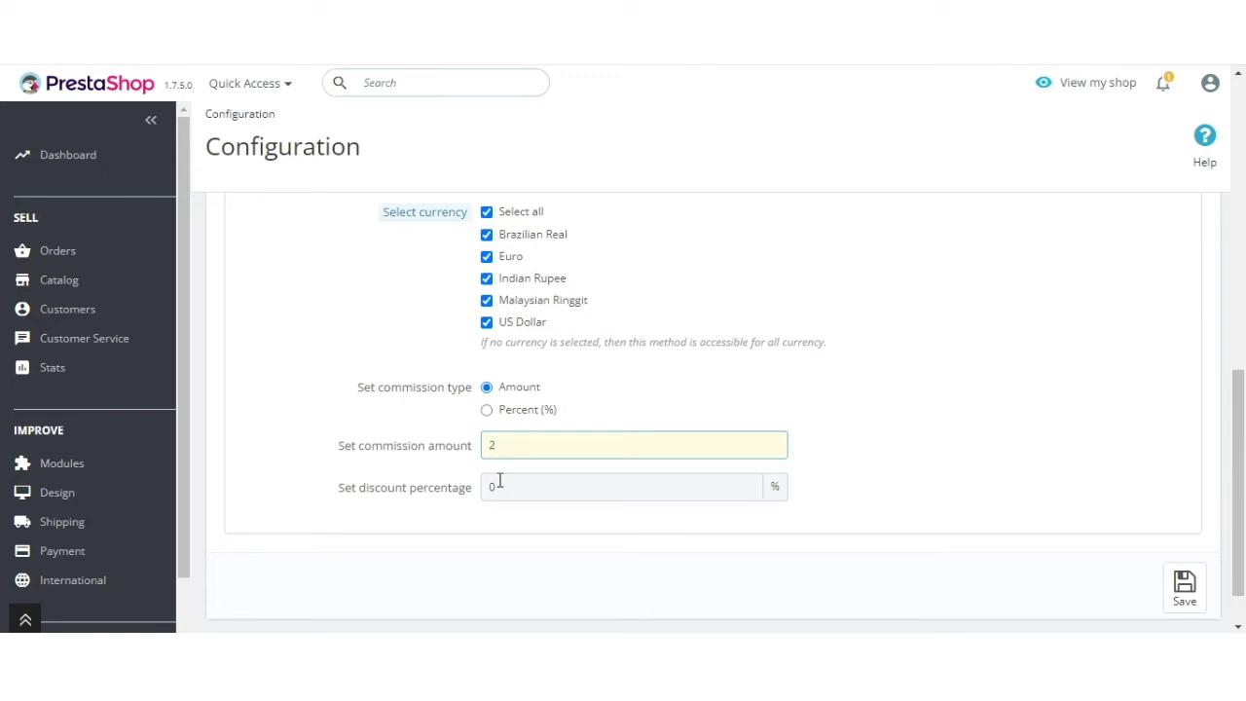
{"action": "left_click", "coordinate": [831, 516]}
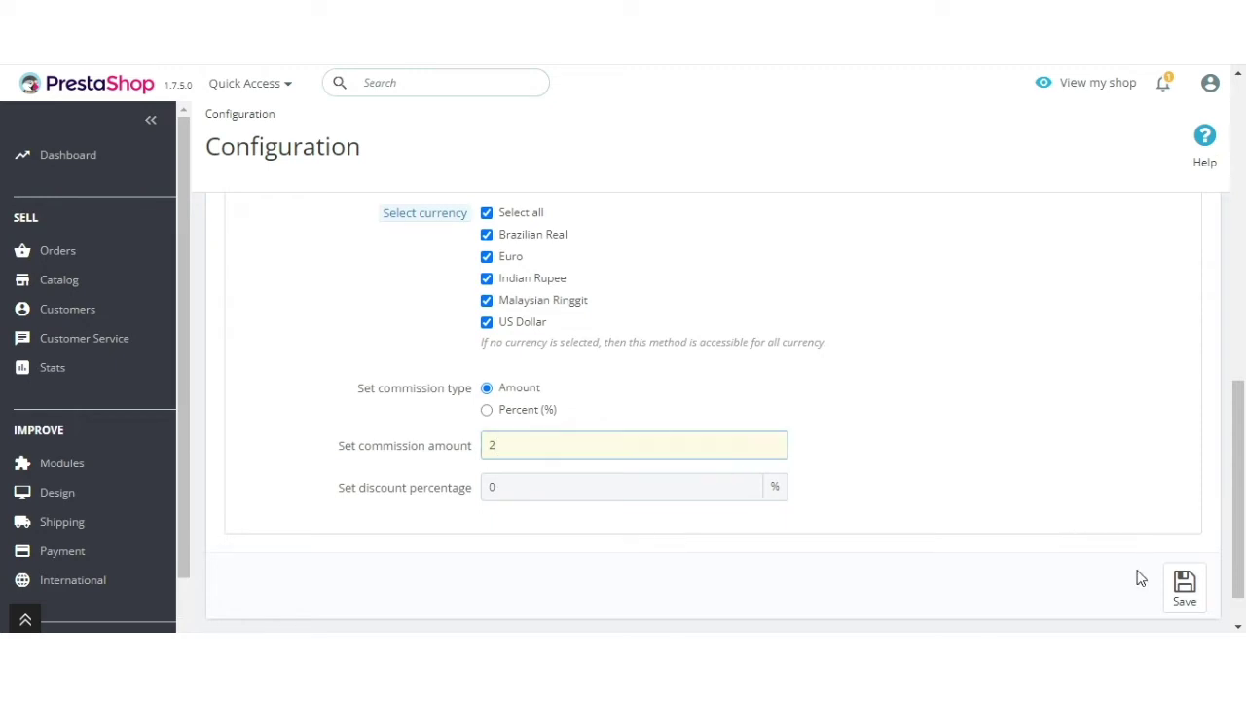
{"action": "left_click", "coordinate": [1183, 584]}
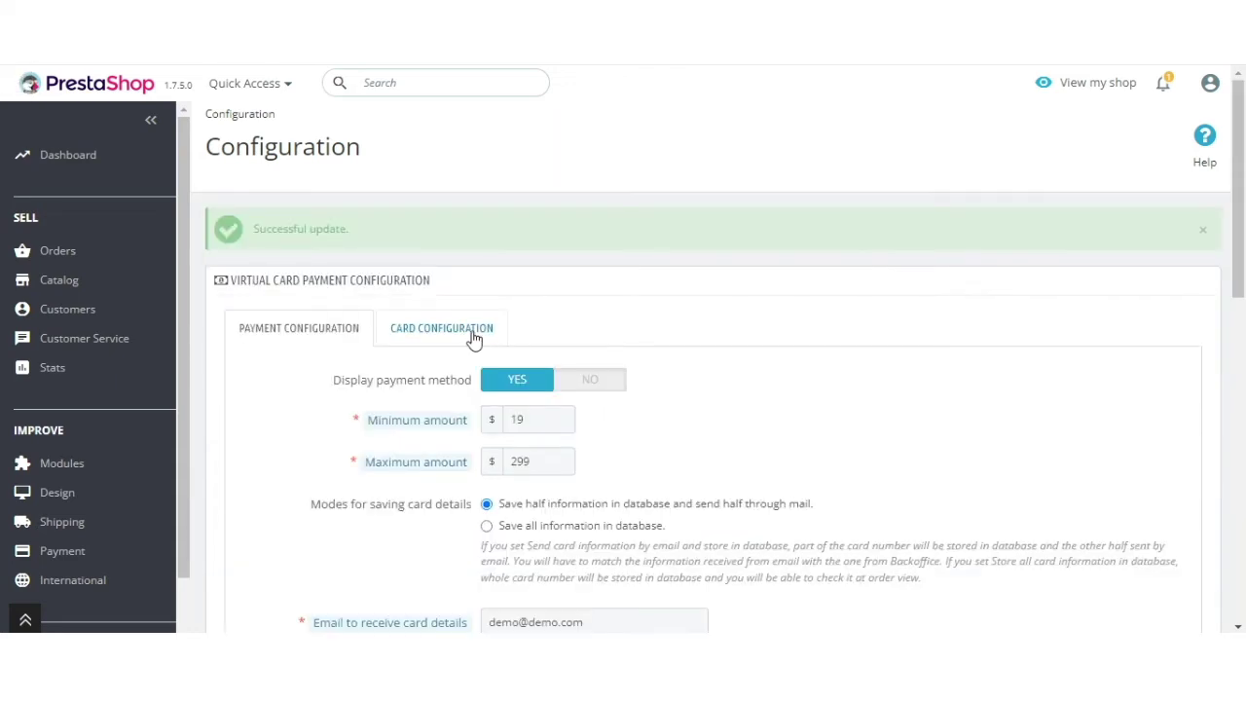
- Keep holder name, card number, expiry date and CVV requested, and save the card configuration
{"action": "left_click", "coordinate": [474, 336]}
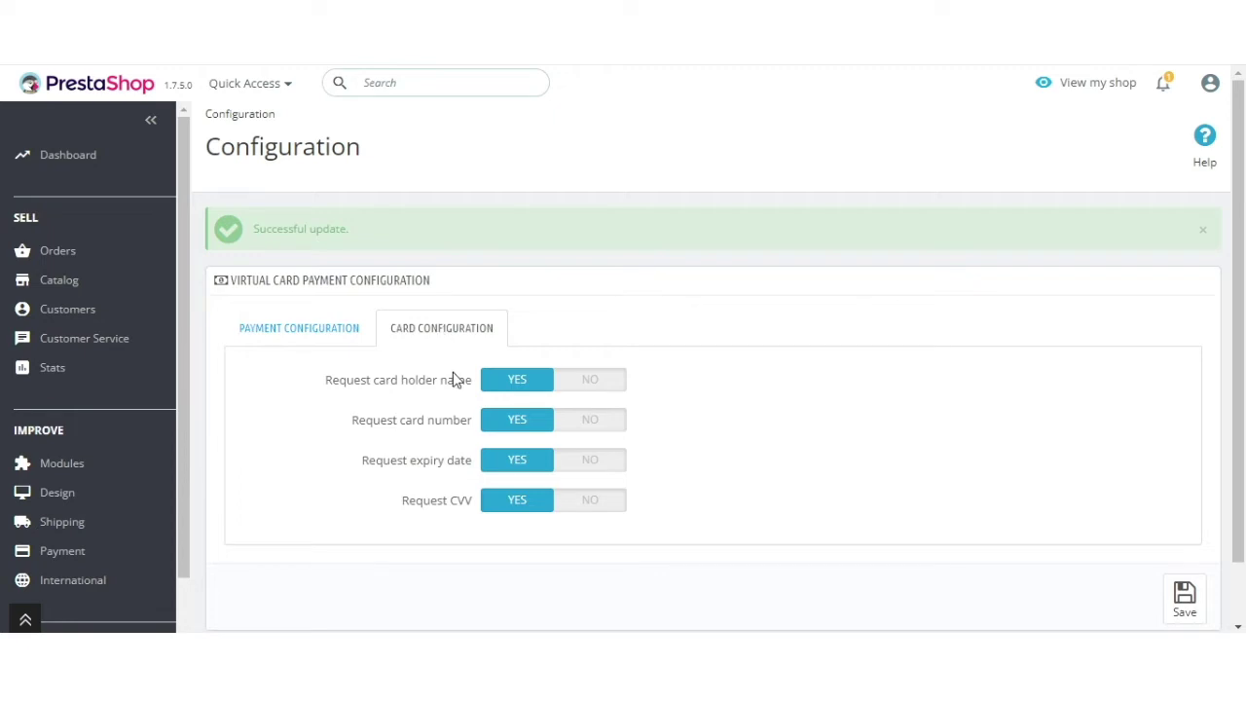
{"action": "left_click", "coordinate": [590, 384]}
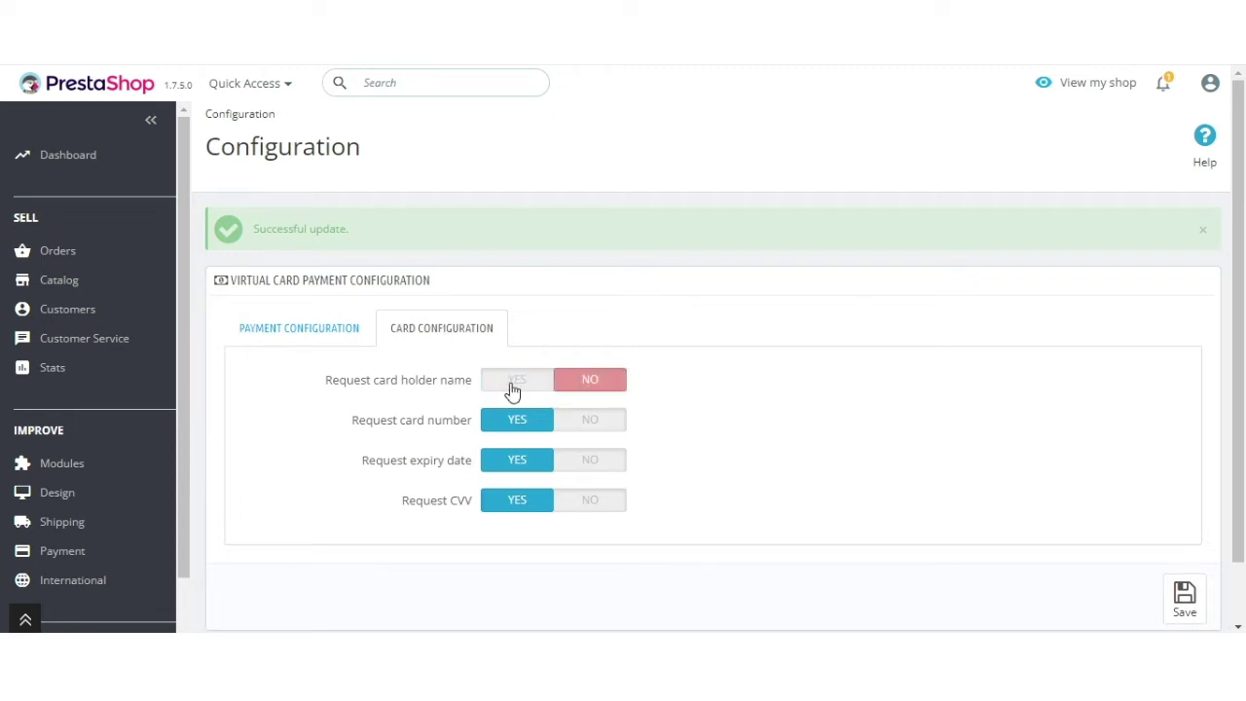
{"action": "left_click", "coordinate": [513, 389]}
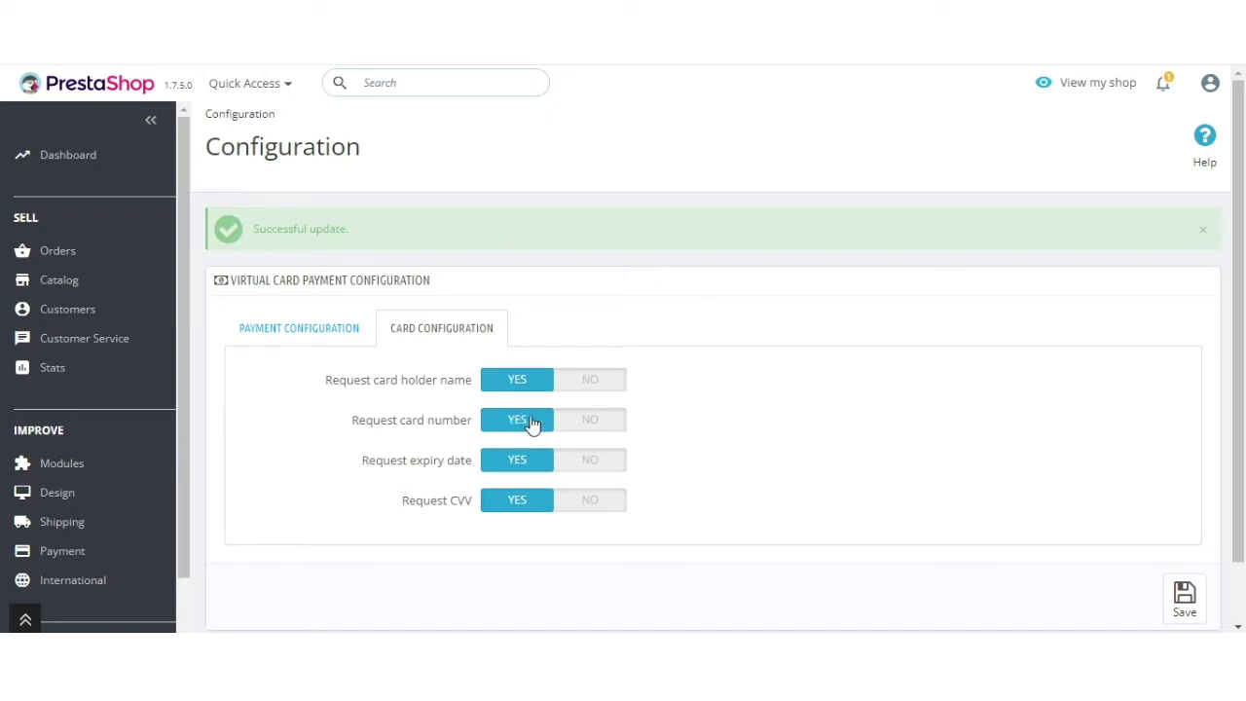
{"action": "left_click", "coordinate": [572, 423]}
{"action": "left_click", "coordinate": [572, 465]}
{"action": "left_click", "coordinate": [515, 464]}
{"action": "left_click", "coordinate": [582, 500]}
{"action": "left_click", "coordinate": [531, 502]}
{"action": "left_click", "coordinate": [1184, 605]}
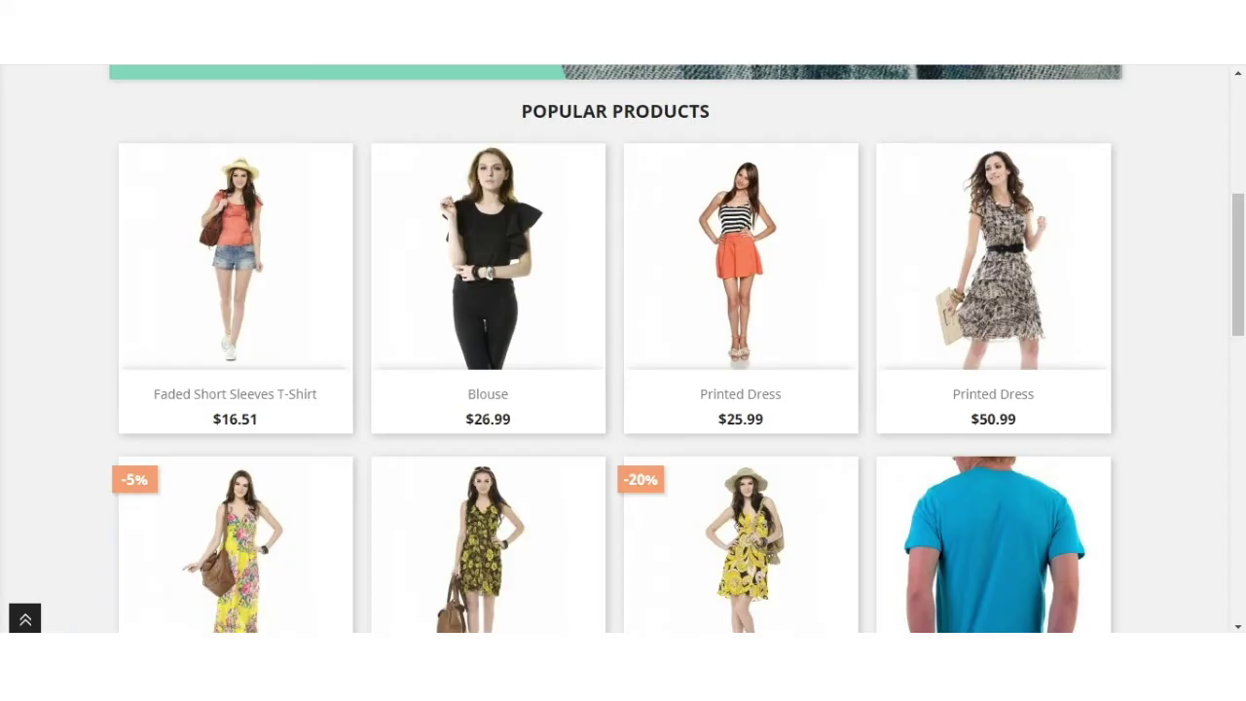
- Add the size S black Blouse from Popular Products to the cart
{"action": "left_click", "coordinate": [484, 275]}
{"action": "scroll", "coordinate": [826, 415], "scroll_direction": "down", "scroll_amount": 2}
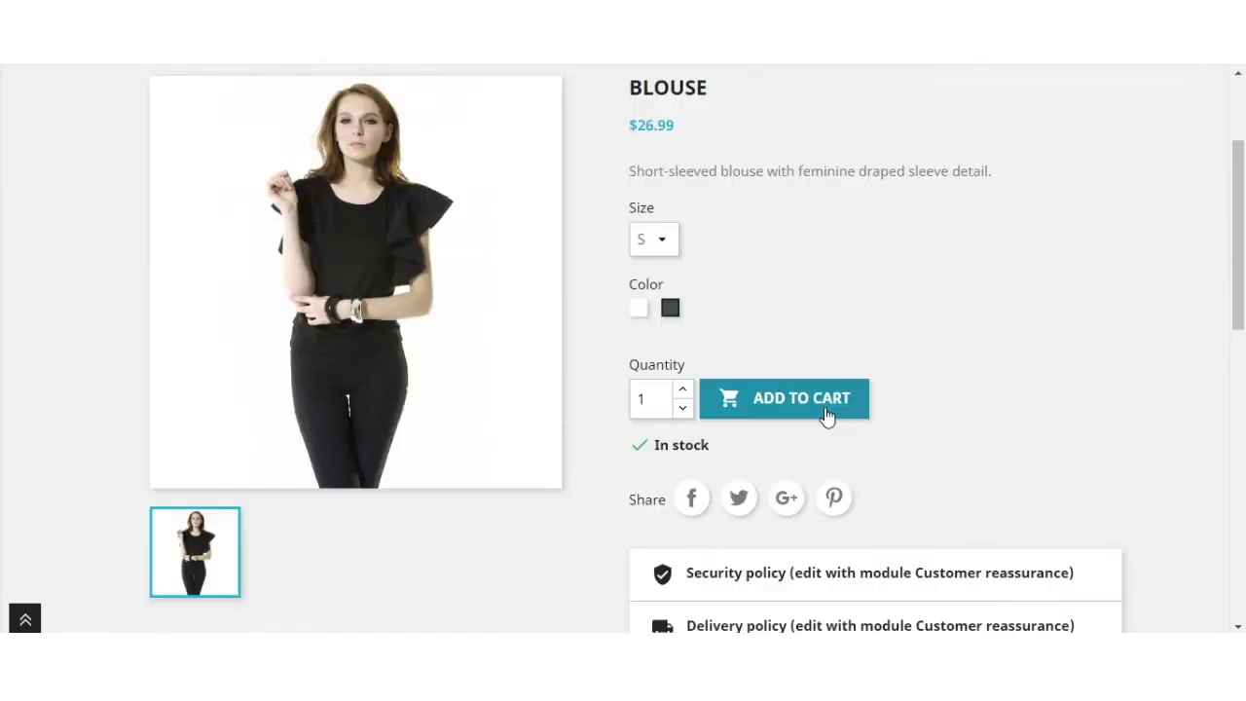
{"action": "left_click", "coordinate": [827, 416]}
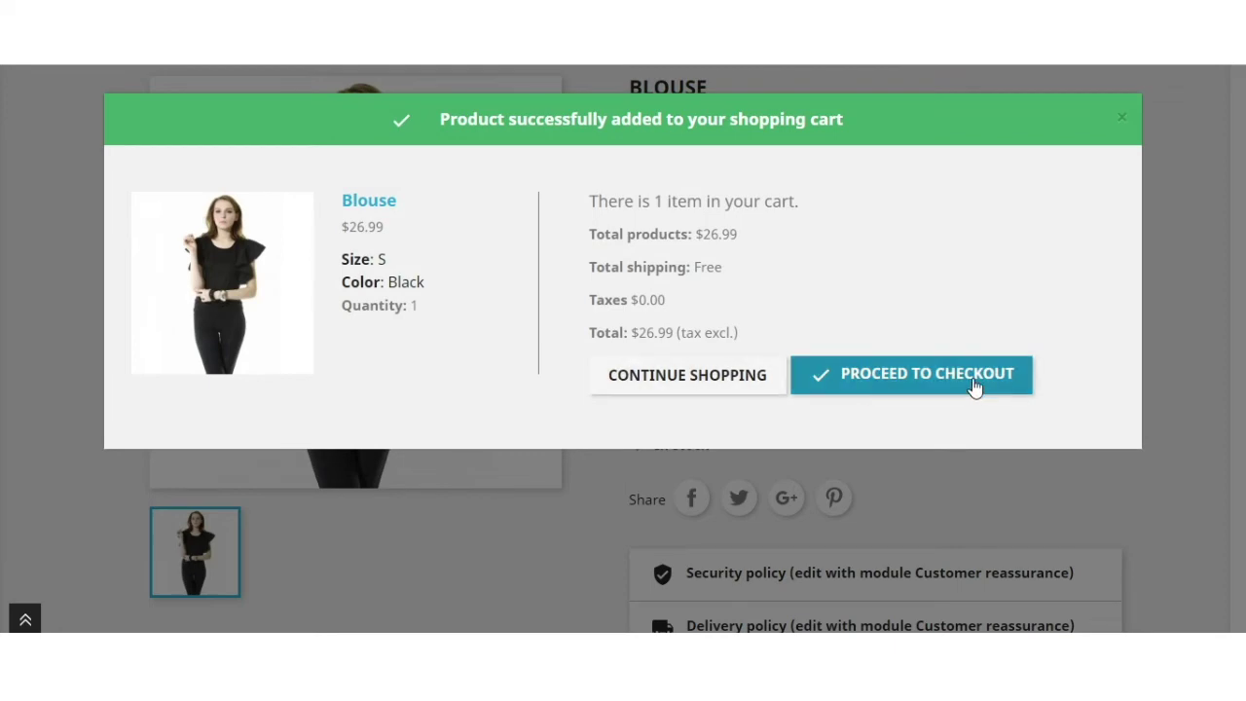
{"action": "left_click", "coordinate": [974, 386]}
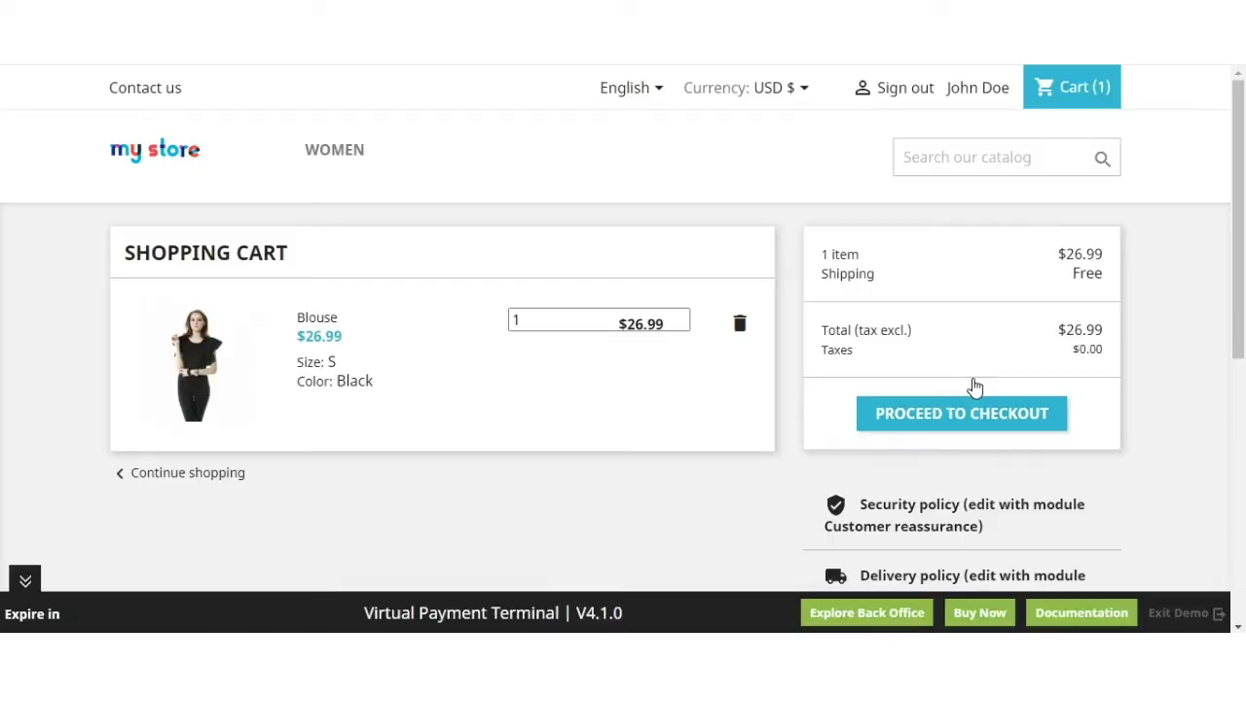
- Check out the cart, confirming the delivery address and shipping method
{"action": "left_click", "coordinate": [923, 418]}
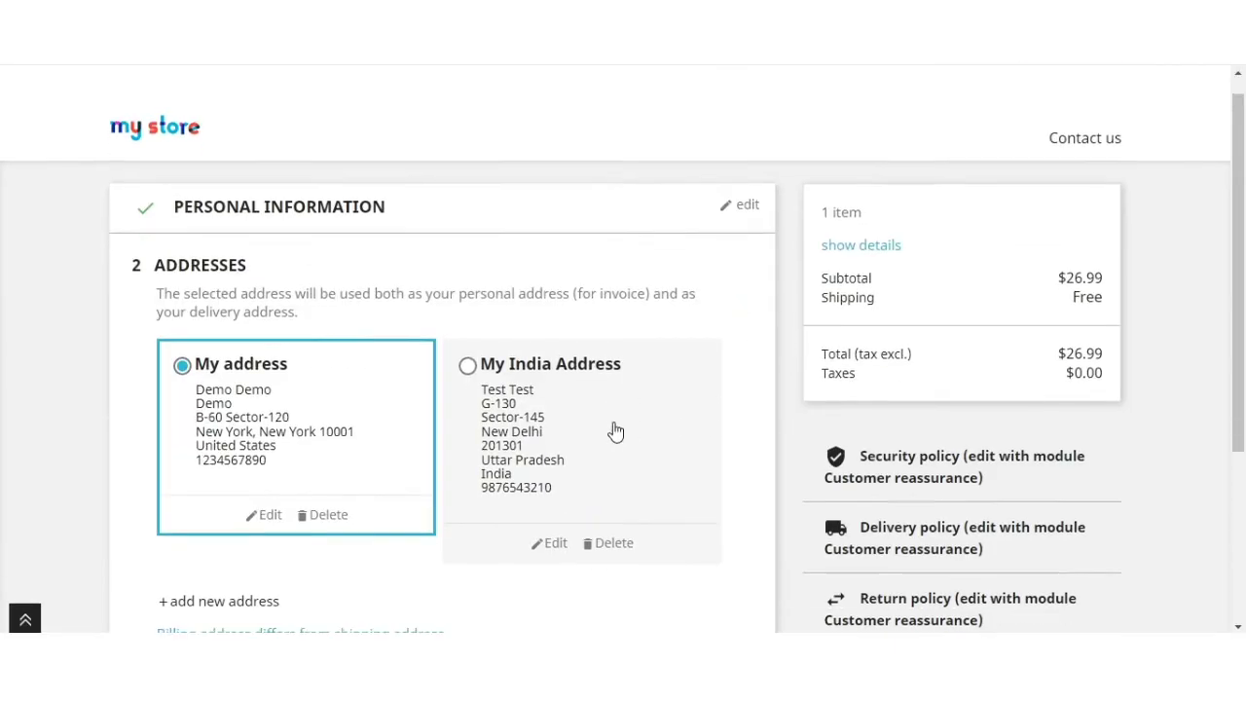
{"action": "scroll", "coordinate": [606, 431], "scroll_direction": "down", "scroll_amount": 3}
{"action": "left_click", "coordinate": [662, 409]}
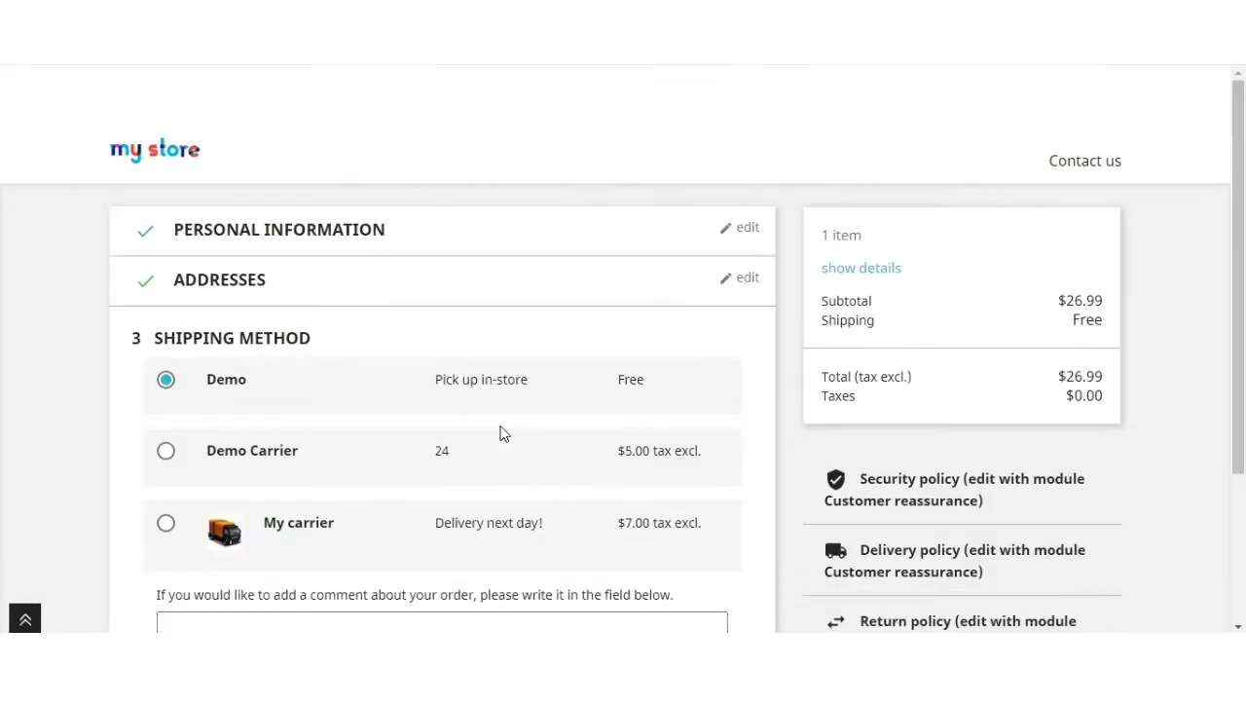
{"action": "scroll", "coordinate": [506, 438], "scroll_direction": "down", "scroll_amount": 2}
{"action": "left_click", "coordinate": [668, 504]}
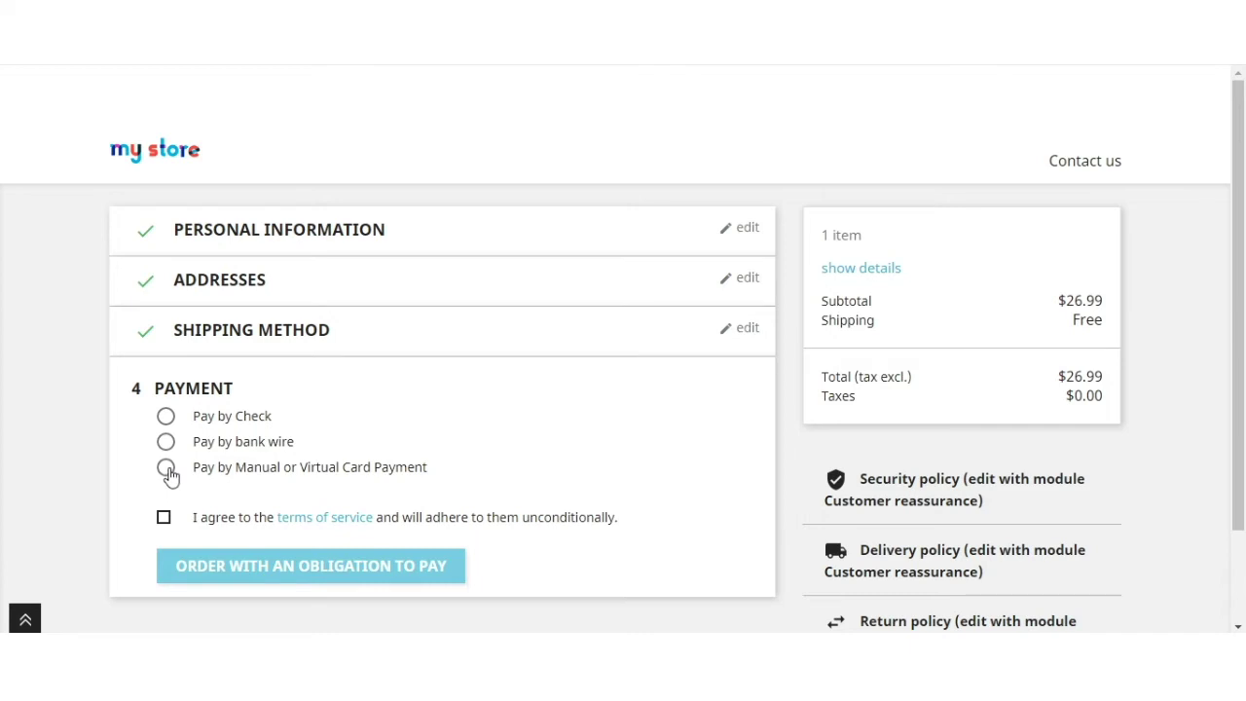
- Choose Manual or Virtual Card Payment and enter the card holder name, number, expiry and CVV
{"action": "left_click", "coordinate": [167, 469]}
{"action": "scroll", "coordinate": [171, 473], "scroll_direction": "down", "scroll_amount": 2}
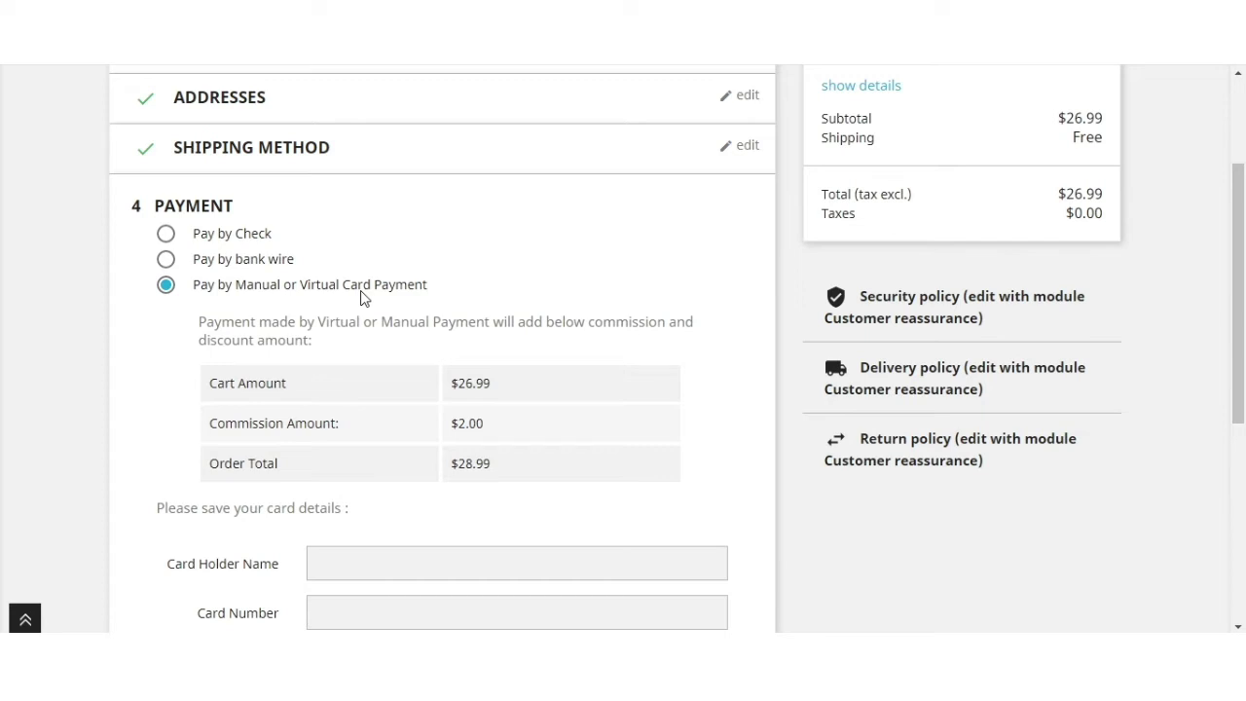
{"action": "scroll", "coordinate": [362, 297], "scroll_direction": "down", "scroll_amount": 2}
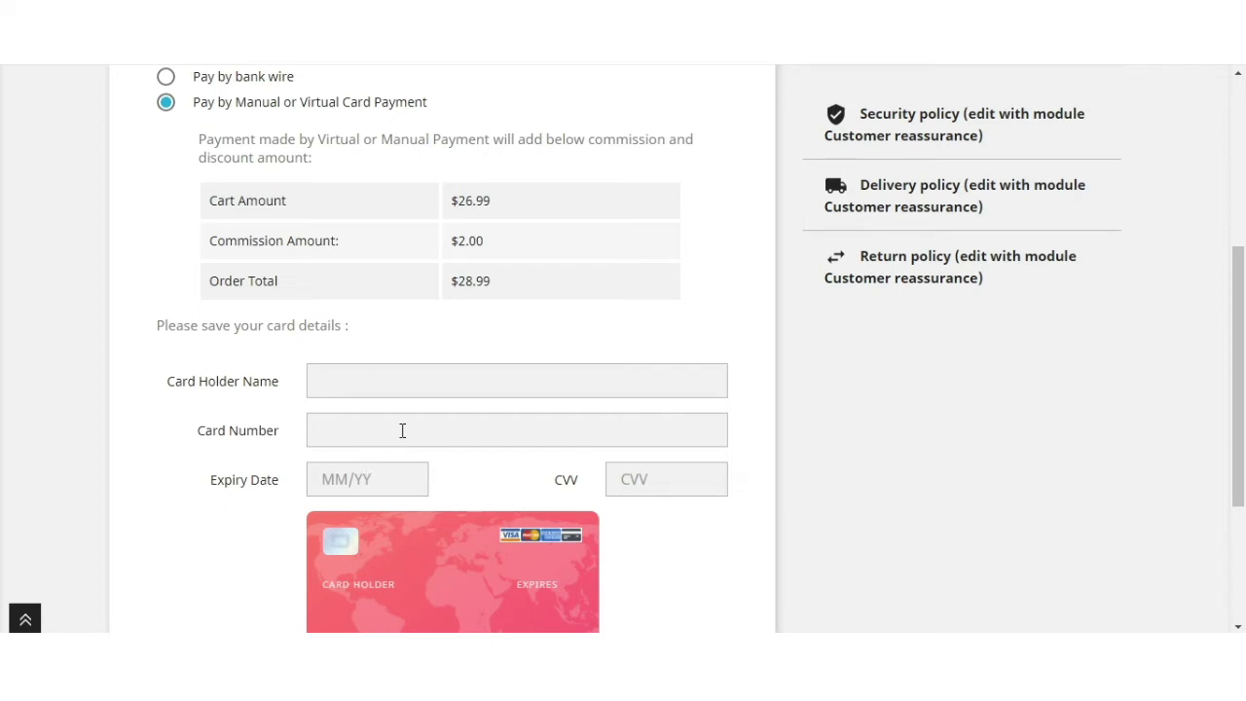
{"action": "left_click", "coordinate": [477, 382]}
{"action": "type", "text": "J"}
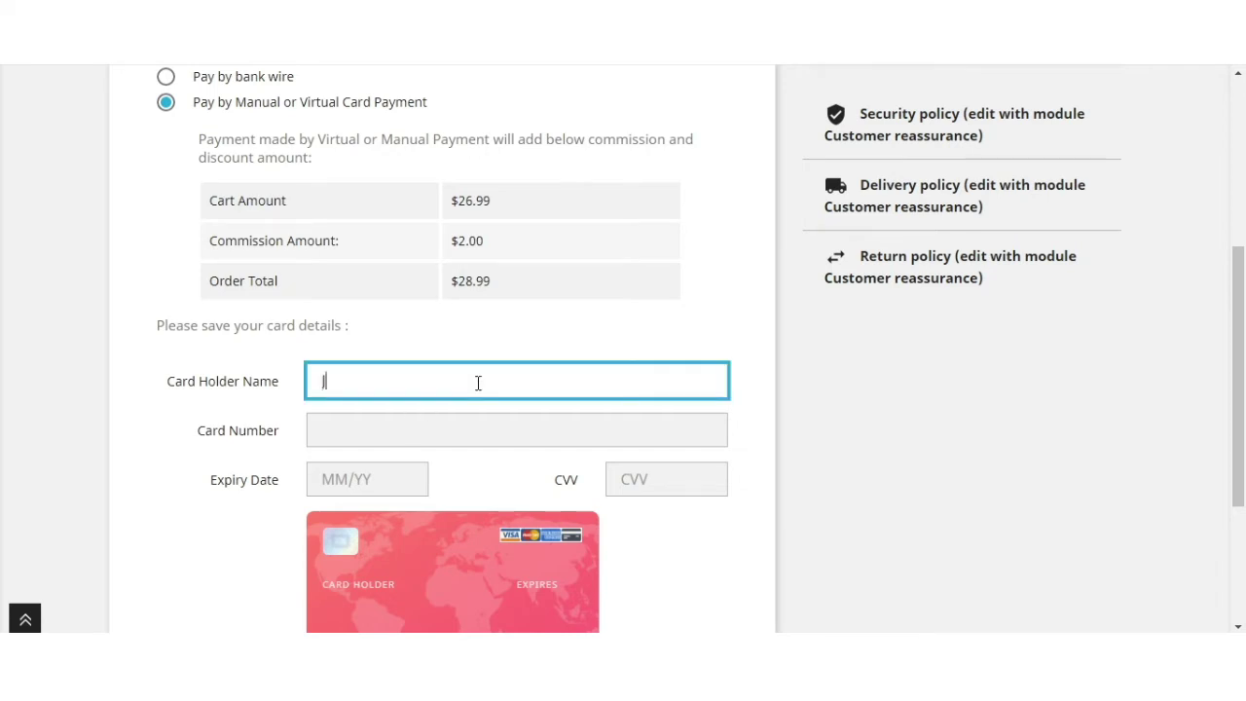
{"action": "type", "text": "ohn Doe"}
{"action": "key", "text": "Tab"}
{"action": "type", "text": "4111 "}
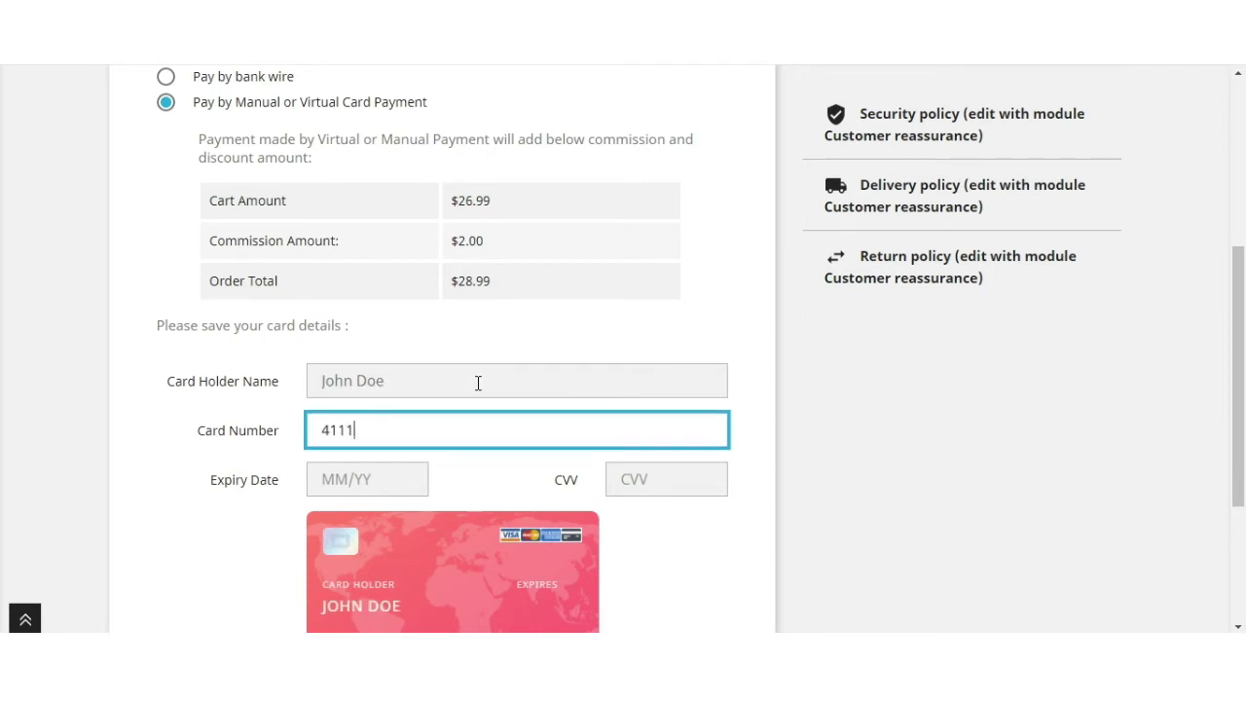
{"action": "type", "text": "1111 111"}
{"action": "type", "text": "1 111"}
{"action": "type", "text": "1"}
{"action": "key", "text": "Tab"}
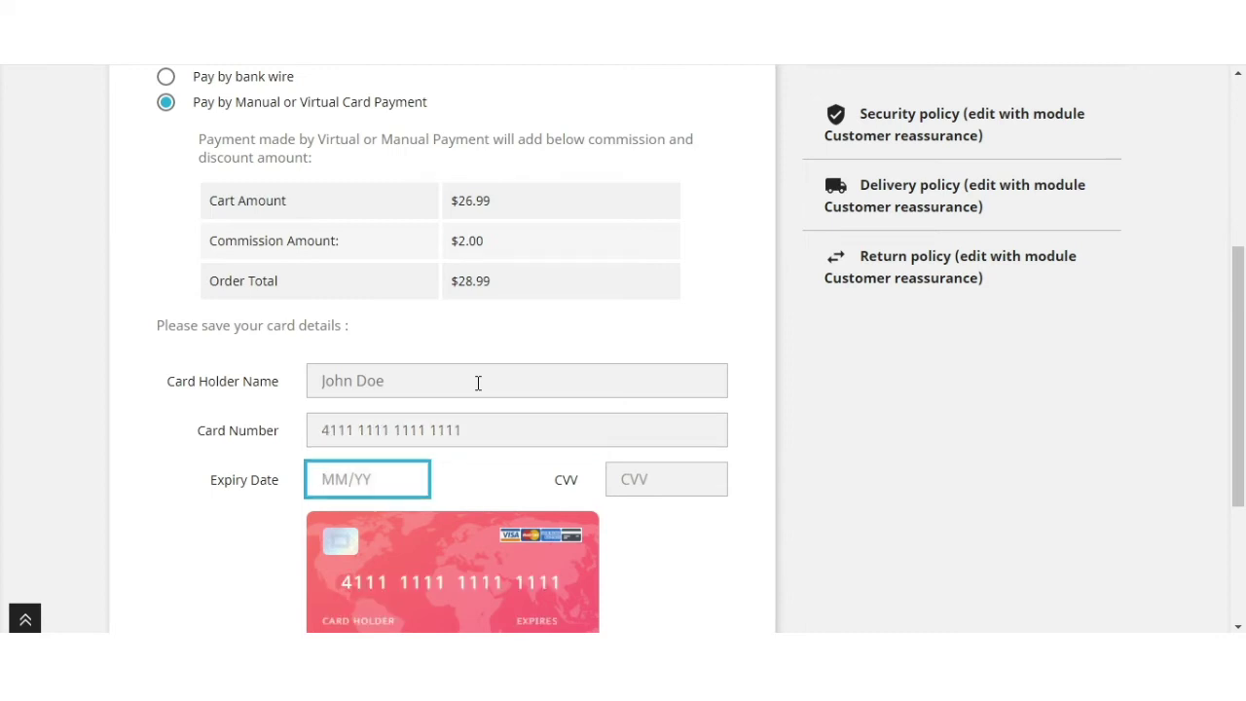
{"action": "type", "text": "0"}
{"action": "type", "text": "2/26"}
{"action": "key", "text": "Tab"}
{"action": "type", "text": "12"}
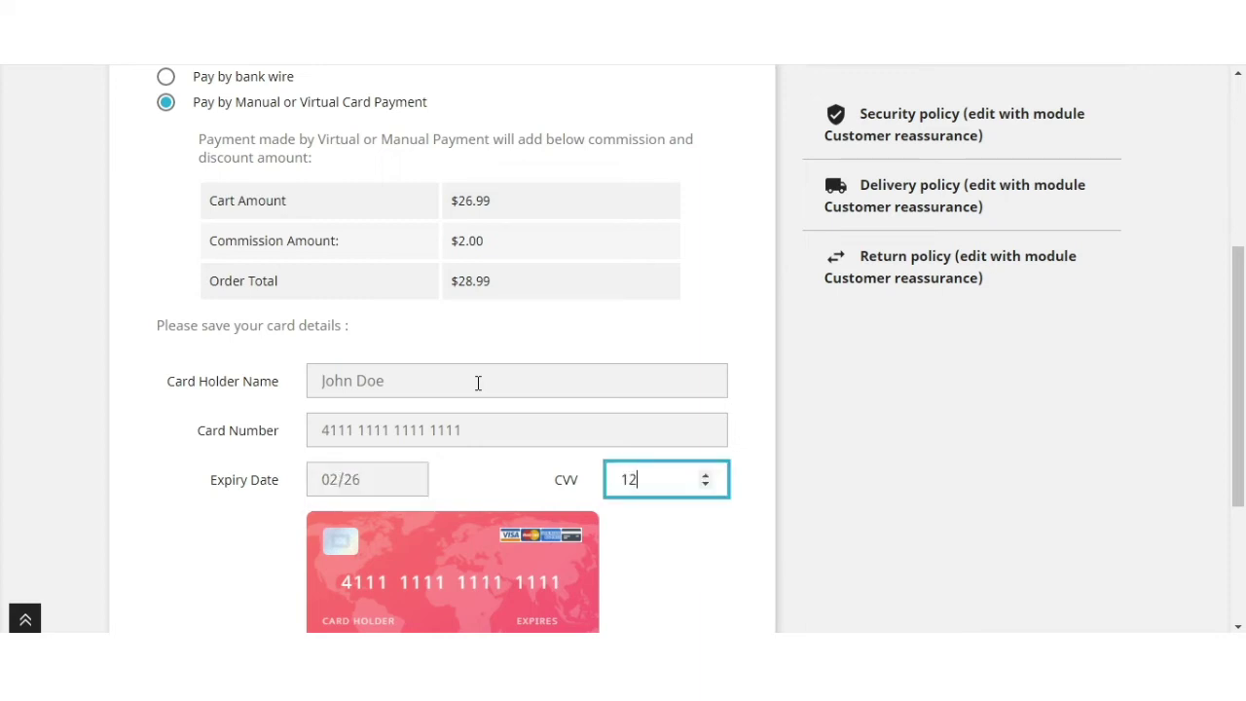
{"action": "type", "text": "3"}
- Highlight the $2.00 commission, accept the terms of service and place the order
{"action": "left_click_drag", "start_coordinate": [491, 243], "coordinate": [448, 237]}
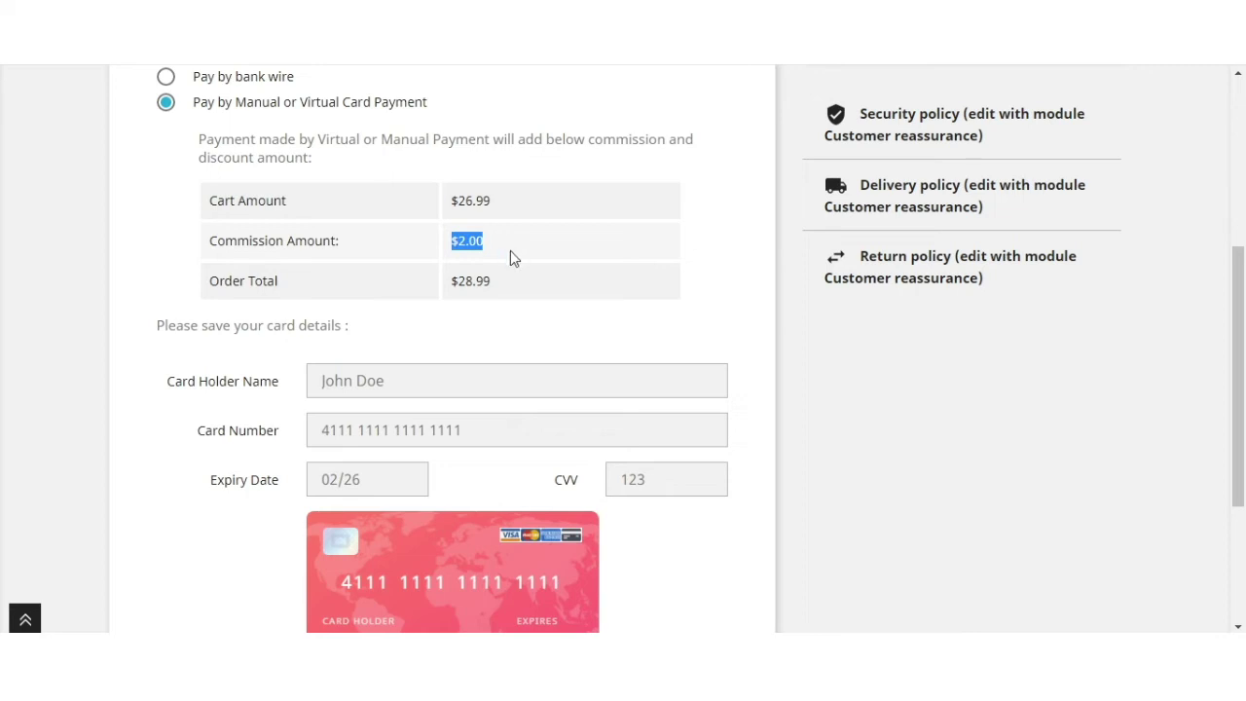
{"action": "scroll", "coordinate": [510, 250], "scroll_direction": "down", "scroll_amount": 5}
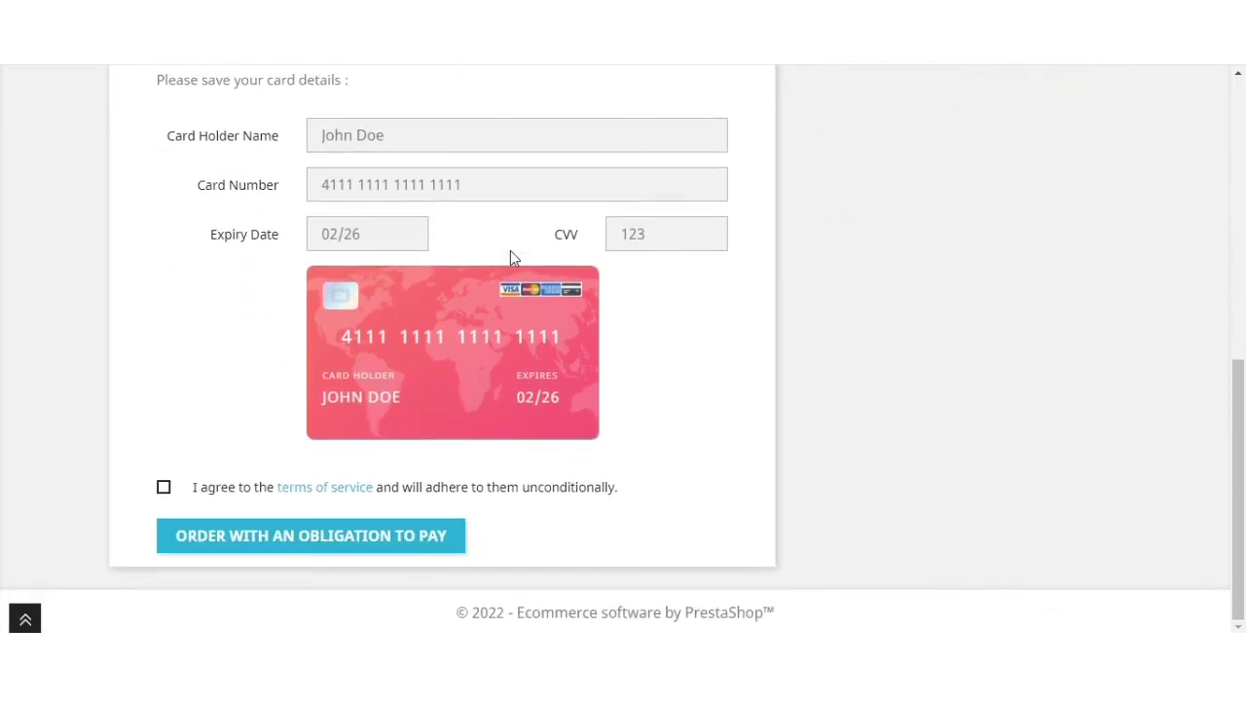
{"action": "left_click", "coordinate": [163, 486]}
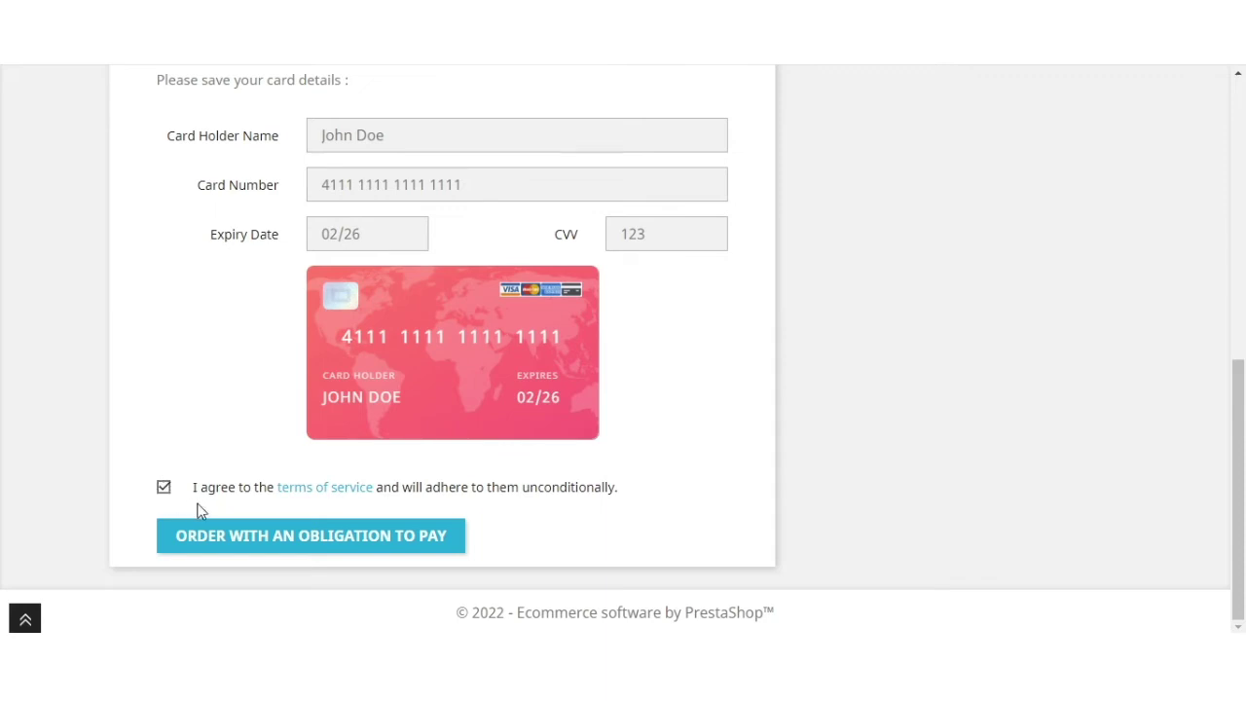
{"action": "left_click", "coordinate": [297, 538]}
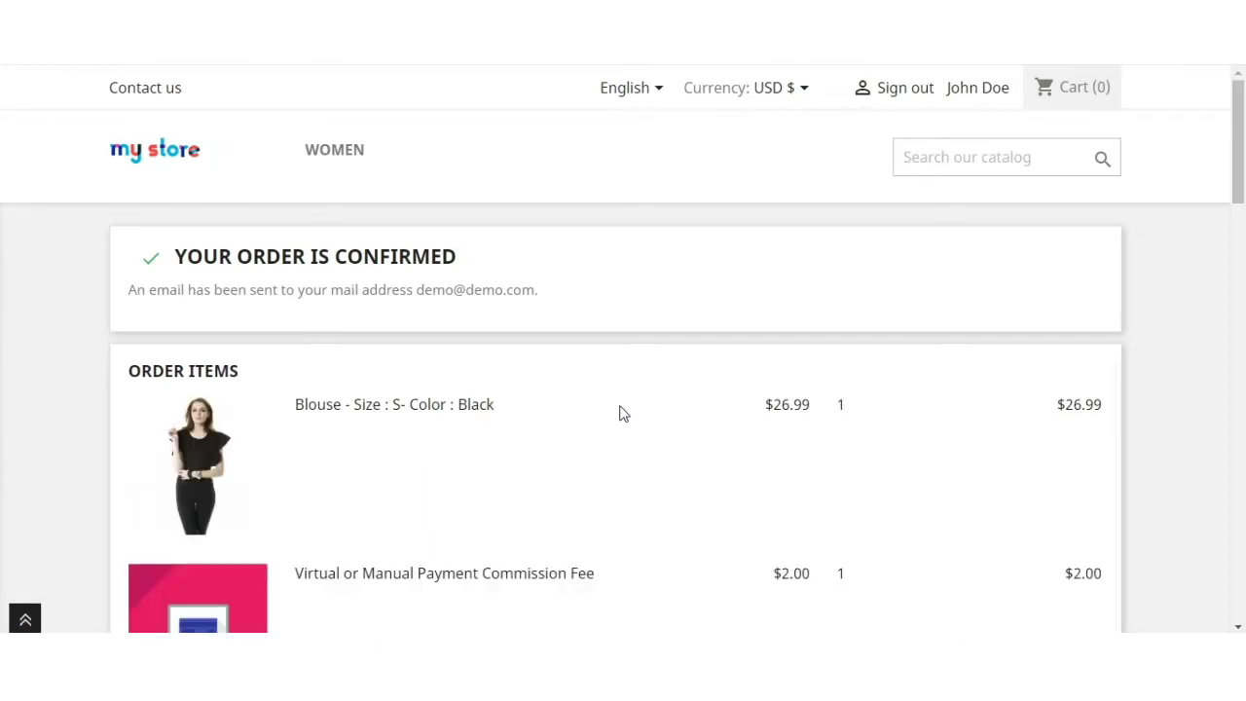
- Highlight the Virtual Payment Terminal payment method on the confirmation page
{"action": "scroll", "coordinate": [623, 414], "scroll_direction": "down", "scroll_amount": 4}
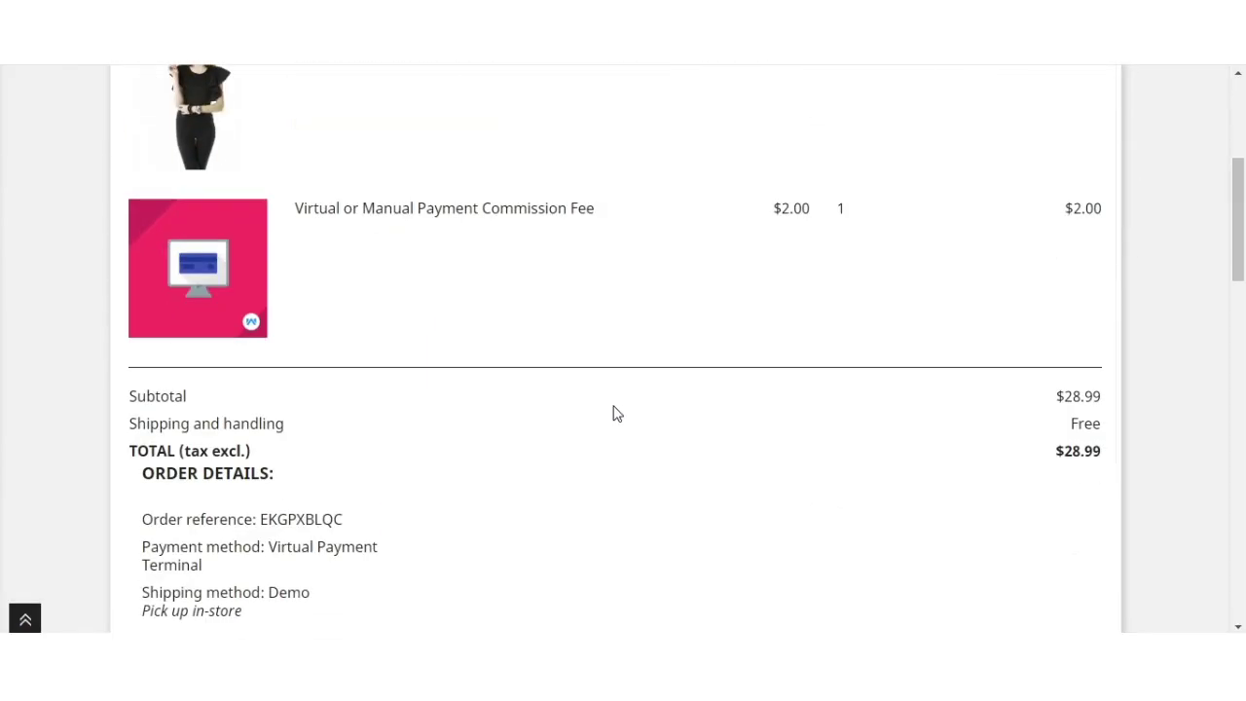
{"action": "scroll", "coordinate": [614, 413], "scroll_direction": "down", "scroll_amount": 3}
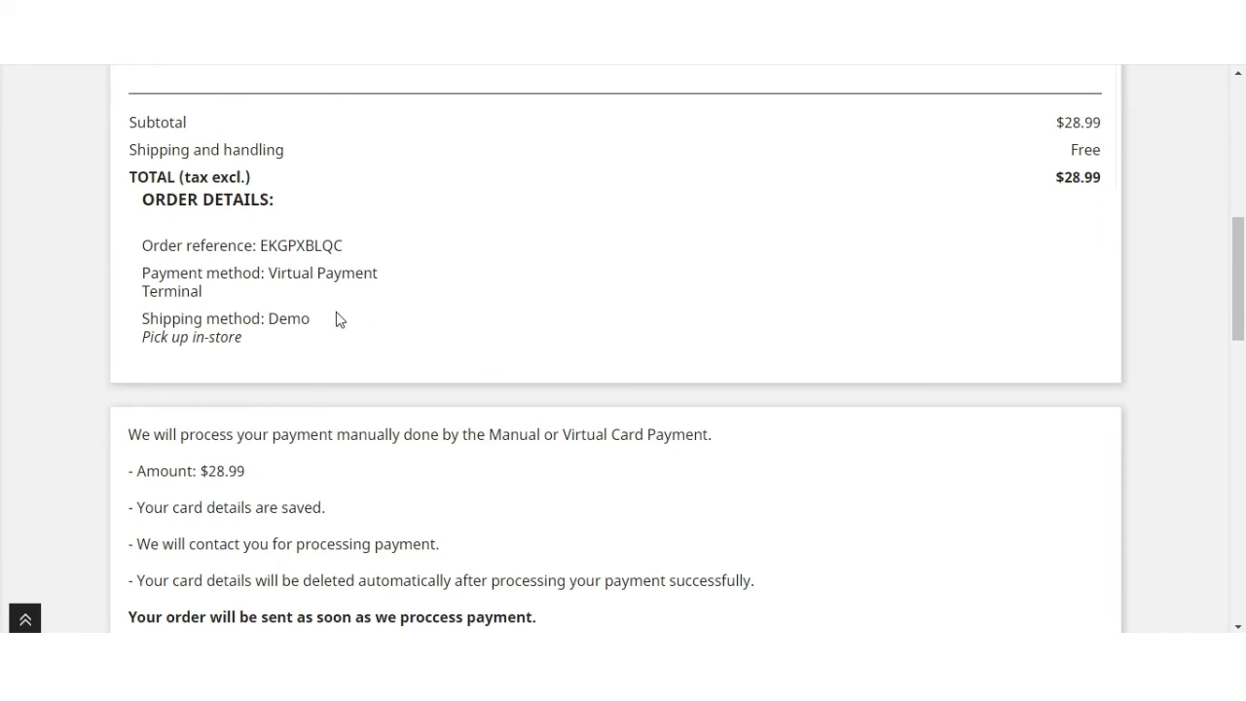
{"action": "left_click_drag", "start_coordinate": [268, 273], "coordinate": [277, 299]}
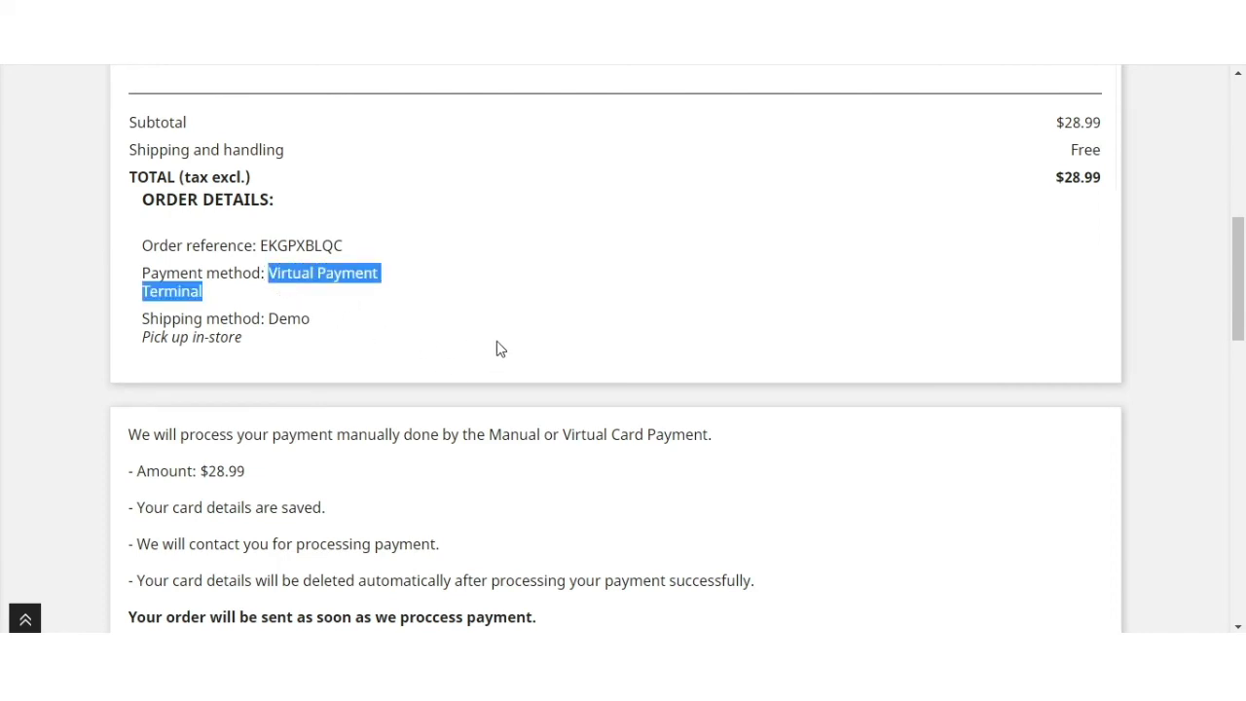
- Highlight the $2.00 commission fee and the saved-card payment notice text
{"action": "scroll", "coordinate": [497, 348], "scroll_direction": "up", "scroll_amount": 1}
{"action": "scroll", "coordinate": [497, 348], "scroll_direction": "up", "scroll_amount": 1}
{"action": "scroll", "coordinate": [496, 348], "scroll_direction": "up", "scroll_amount": 2}
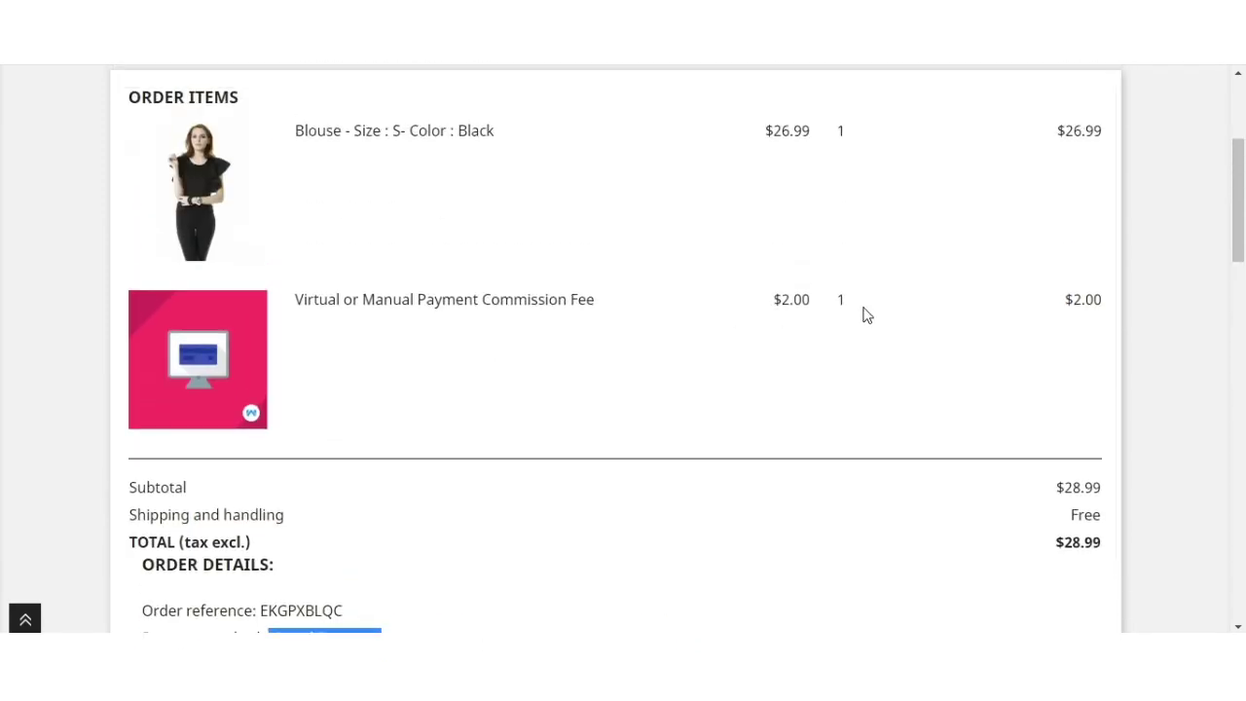
{"action": "left_click_drag", "start_coordinate": [838, 302], "coordinate": [771, 302]}
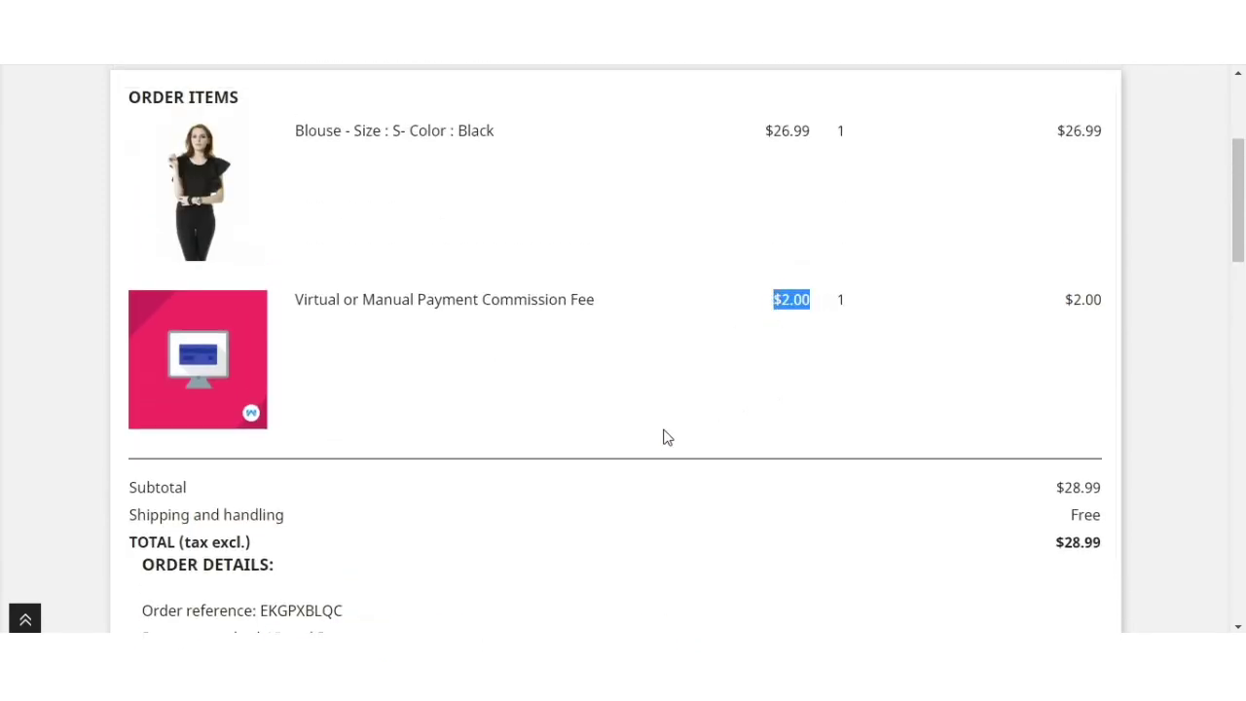
{"action": "scroll", "coordinate": [666, 437], "scroll_direction": "down", "scroll_amount": 3}
{"action": "scroll", "coordinate": [665, 437], "scroll_direction": "down", "scroll_amount": 2}
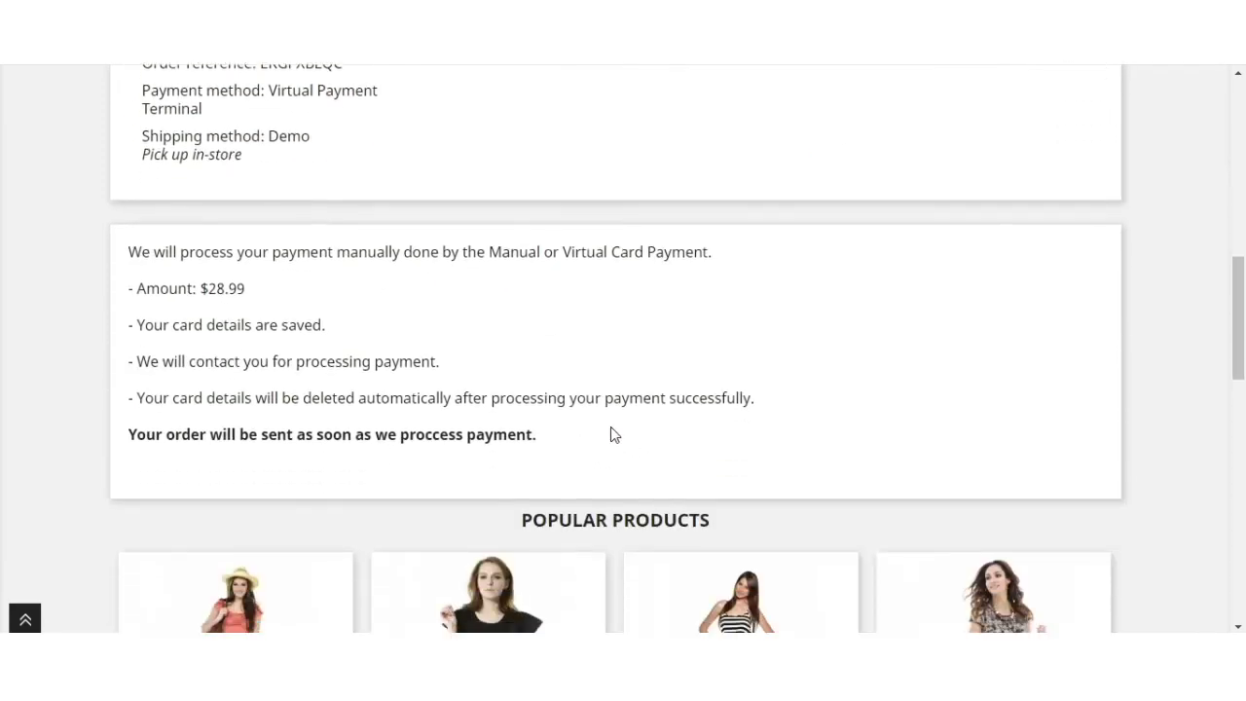
{"action": "left_click_drag", "start_coordinate": [769, 408], "coordinate": [130, 251]}
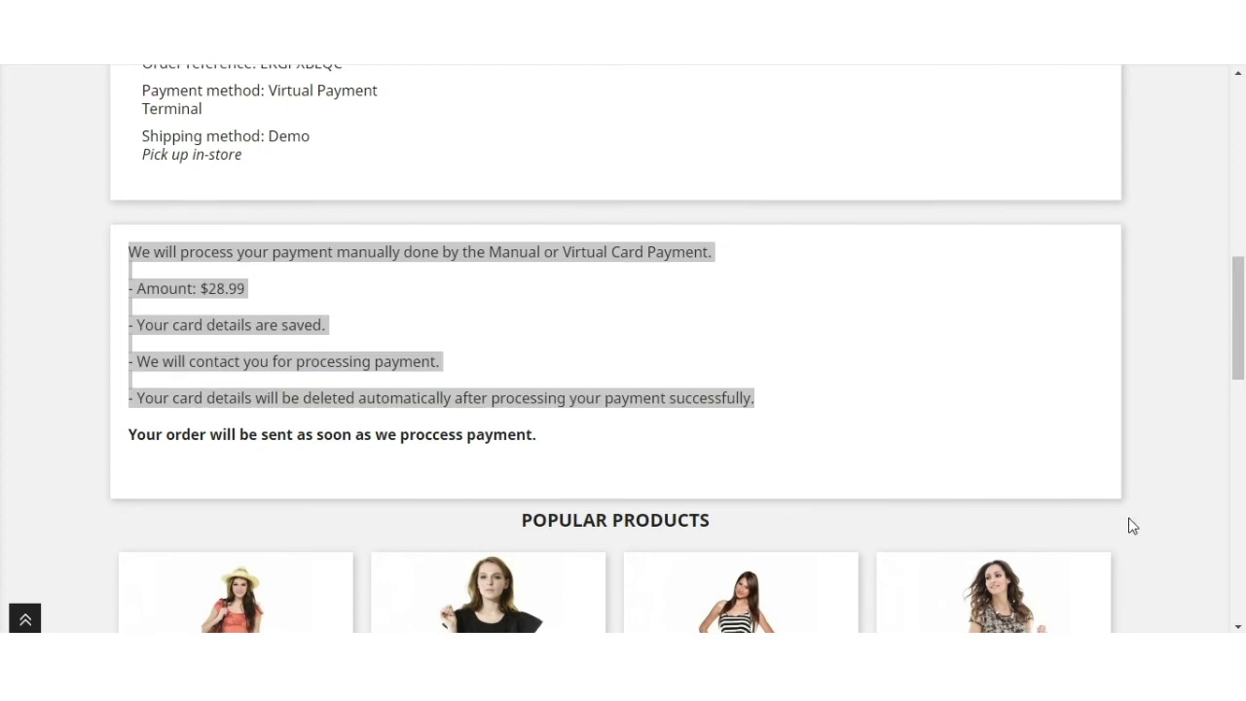
{"action": "scroll", "coordinate": [566, 66], "scroll_direction": "up", "scroll_amount": 4}
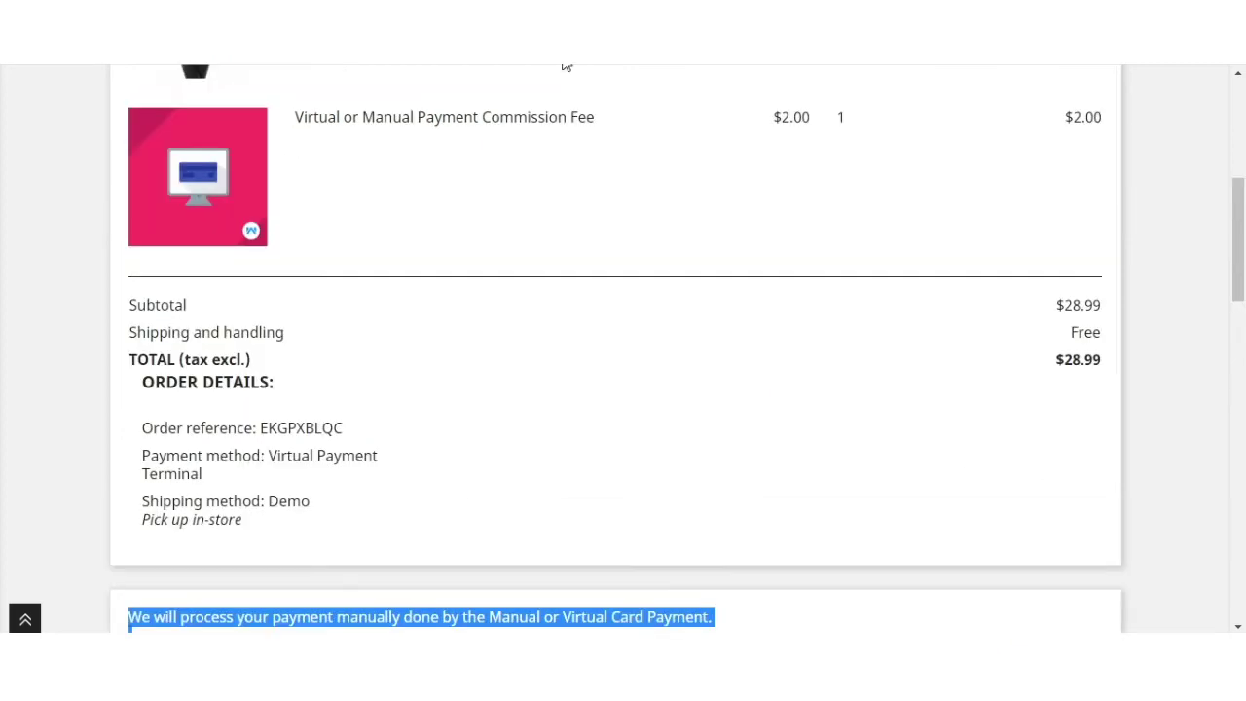
- Empty the Set commission amount field, enter a 10% discount percentage, and save
{"action": "scroll", "coordinate": [548, 325], "scroll_direction": "down", "scroll_amount": 5}
{"action": "scroll", "coordinate": [548, 315], "scroll_direction": "down", "scroll_amount": 2}
{"action": "scroll", "coordinate": [556, 325], "scroll_direction": "down", "scroll_amount": 1}
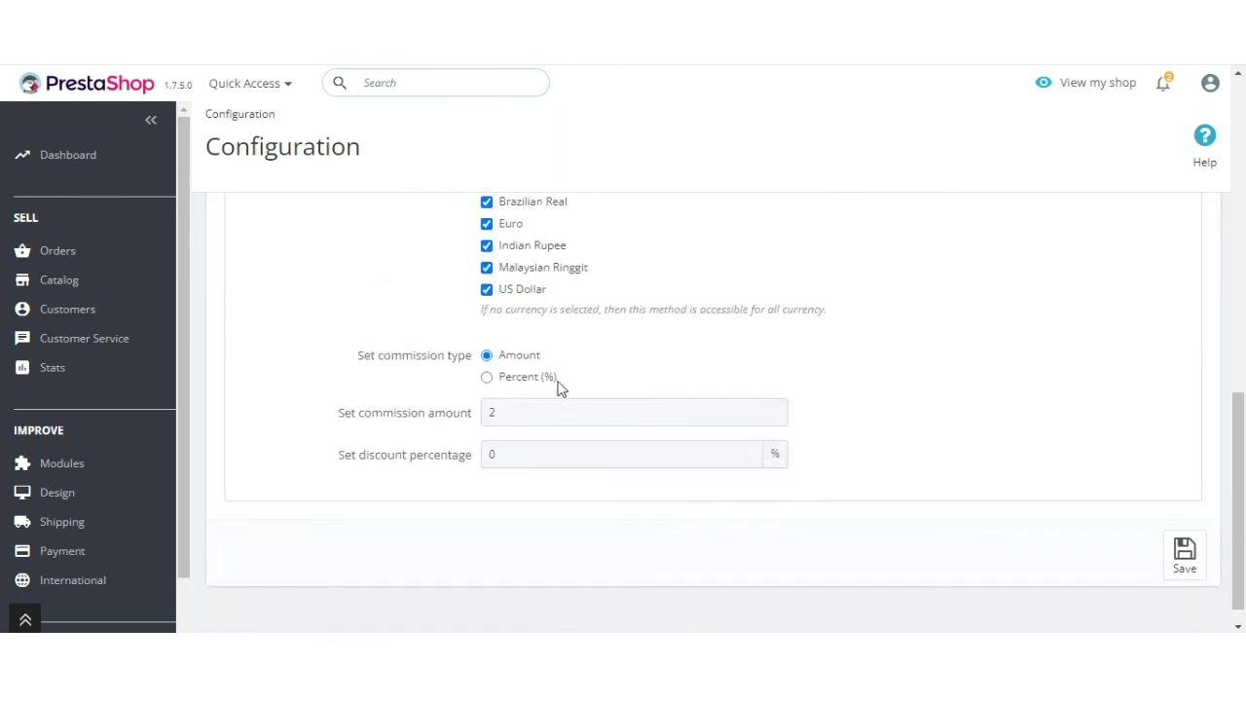
{"action": "double_click", "coordinate": [516, 414]}
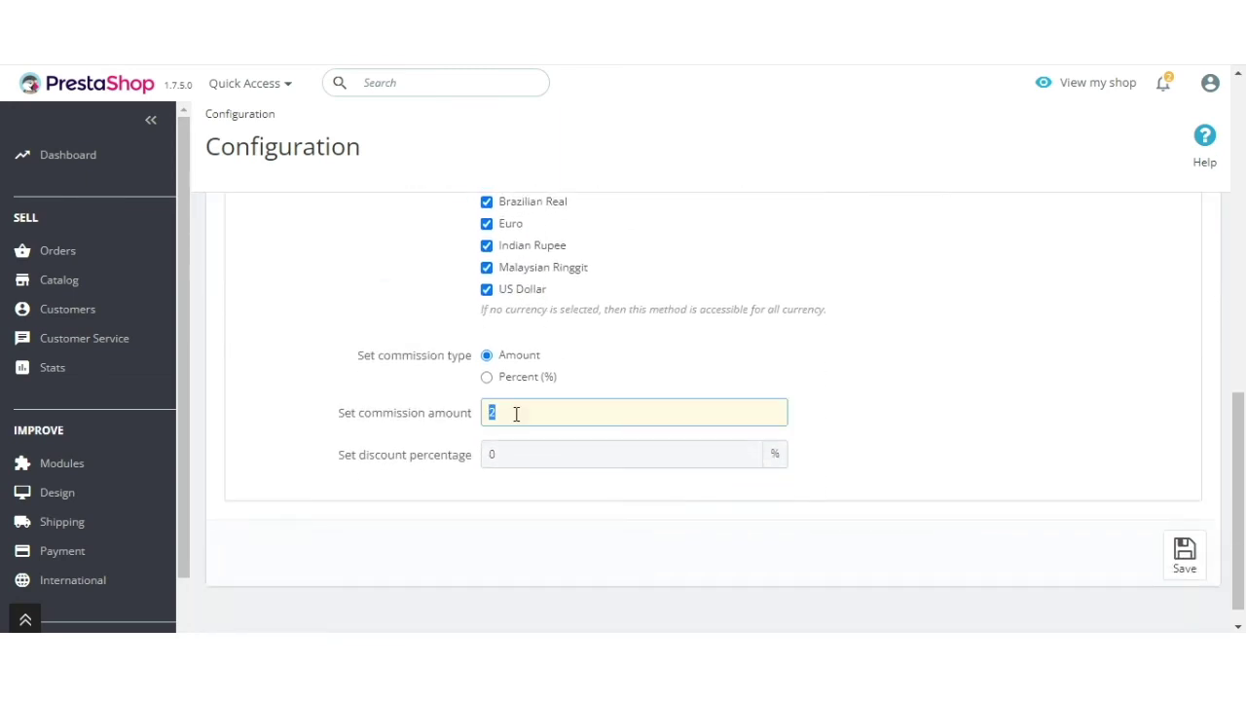
{"action": "key", "text": "BackSpace"}
{"action": "double_click", "coordinate": [528, 447]}
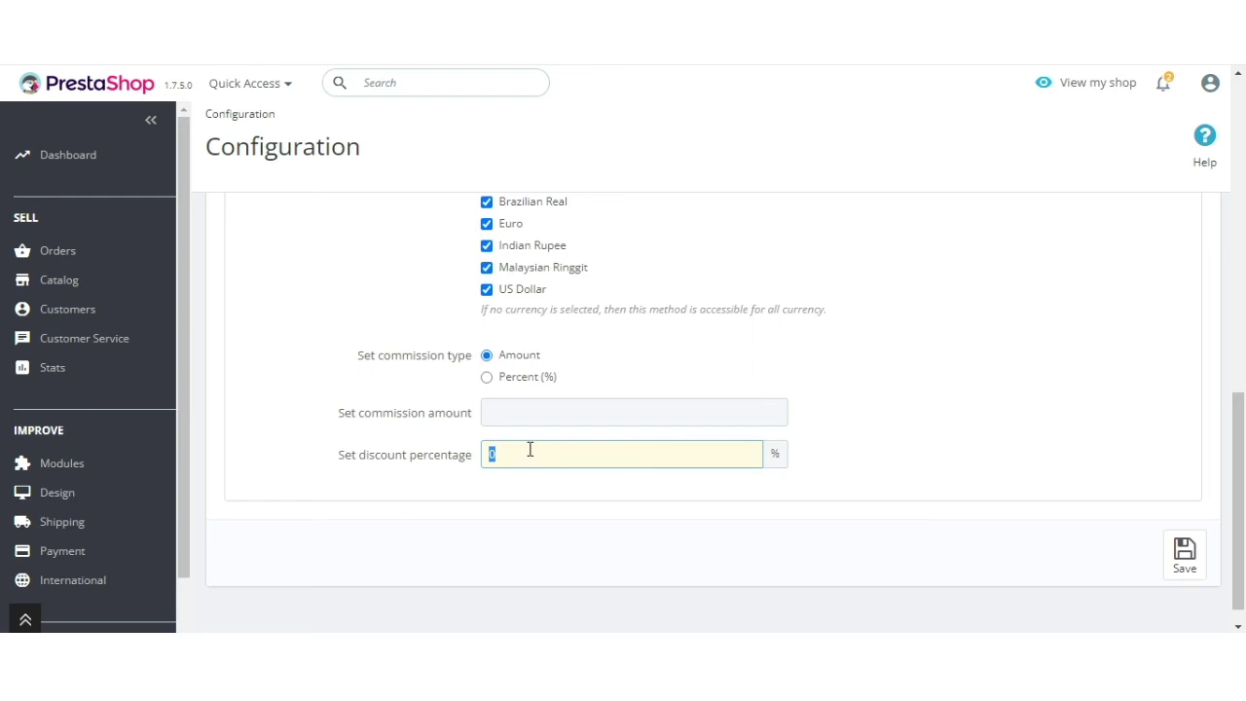
{"action": "type", "text": "10"}
{"action": "left_click", "coordinate": [1184, 555]}
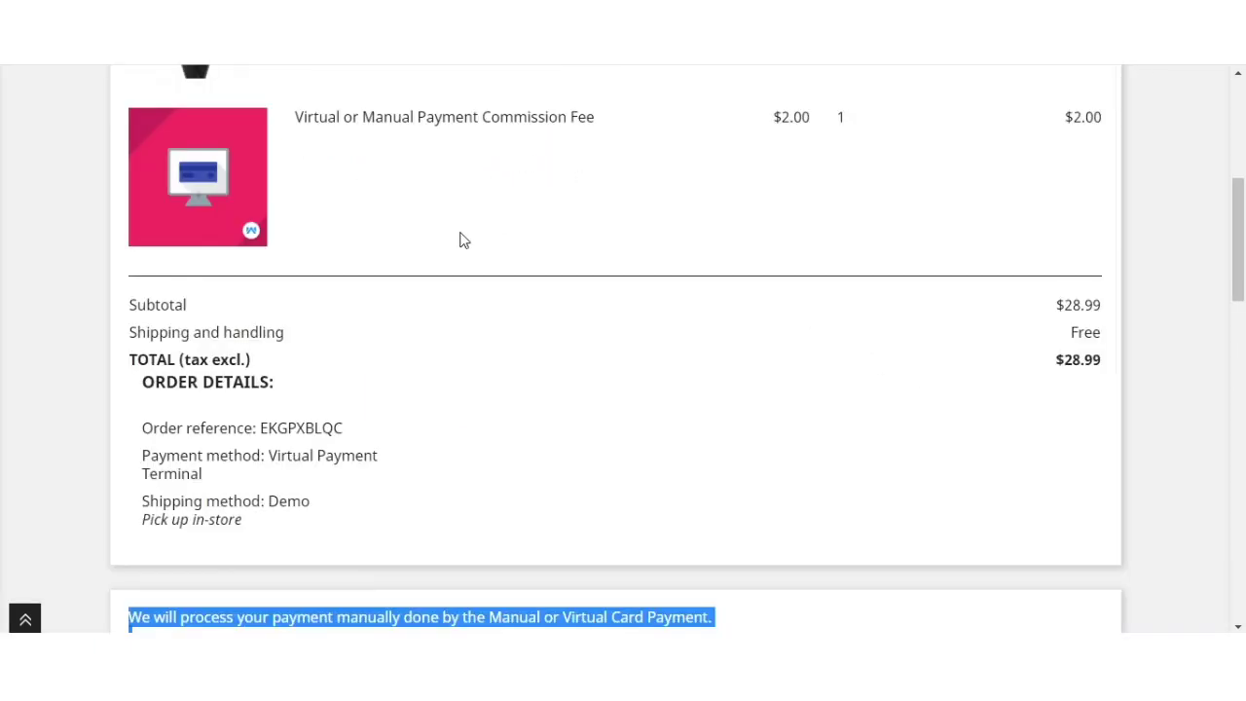
- Add the size S black Blouse to the cart, after briefly opening the Faded Short Sleeves T-shirt
{"action": "scroll", "coordinate": [465, 239], "scroll_direction": "up", "scroll_amount": 5}
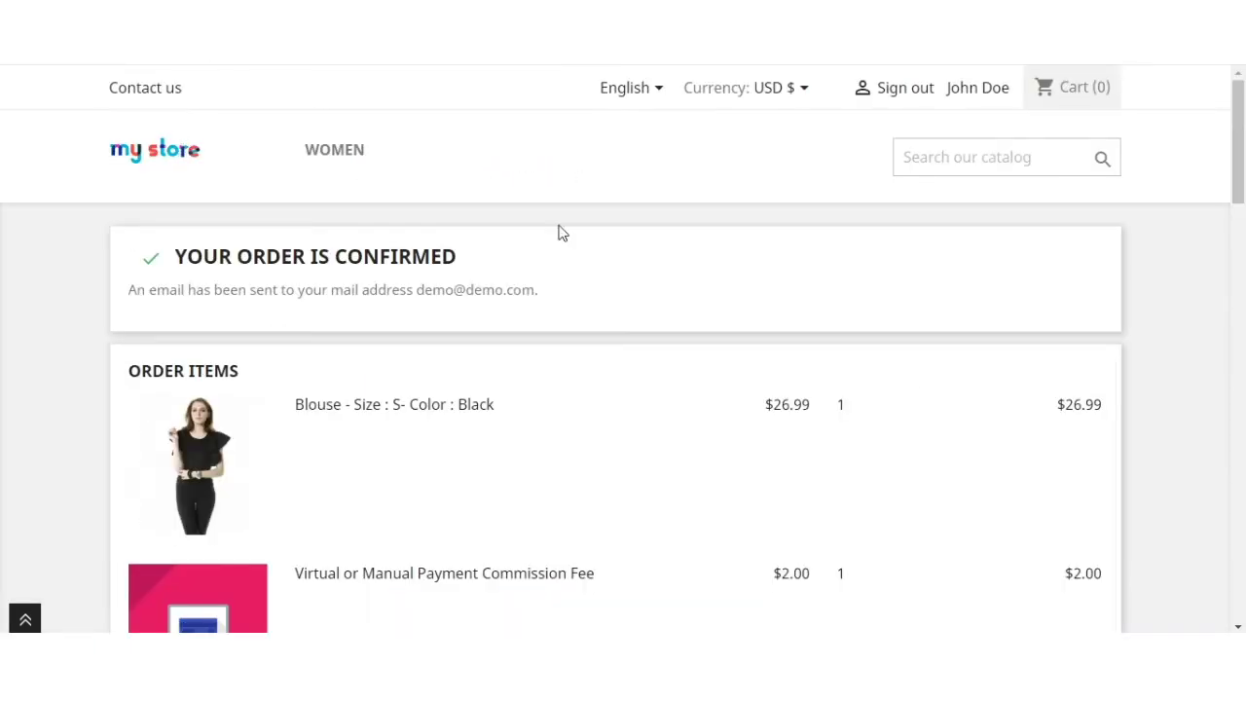
{"action": "scroll", "coordinate": [270, 286], "scroll_direction": "down", "scroll_amount": 5}
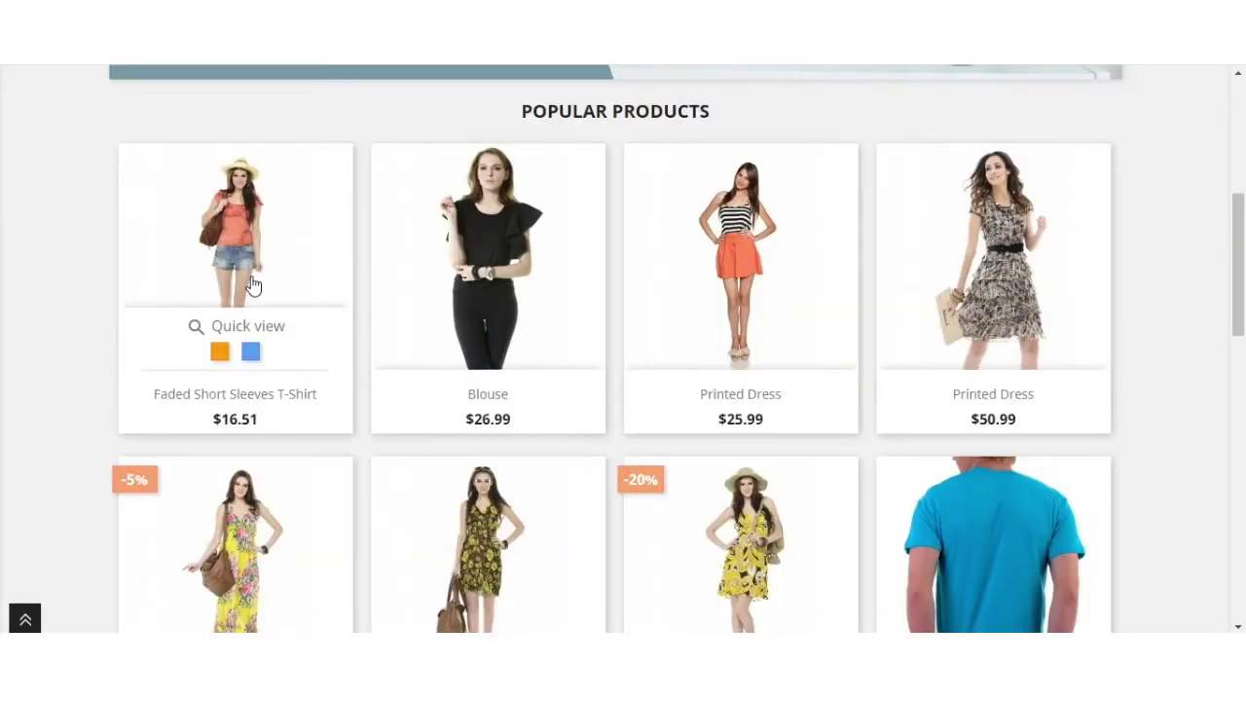
{"action": "left_click", "coordinate": [257, 270]}
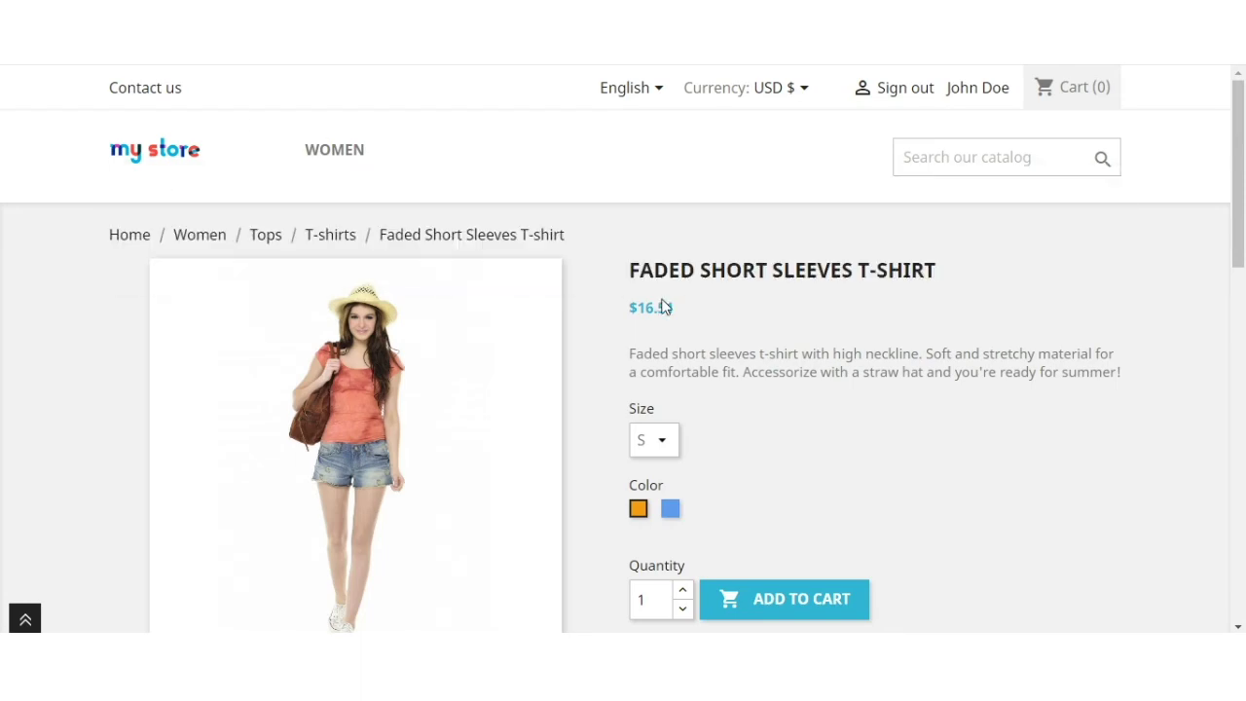
{"action": "key", "text": "alt+Left"}
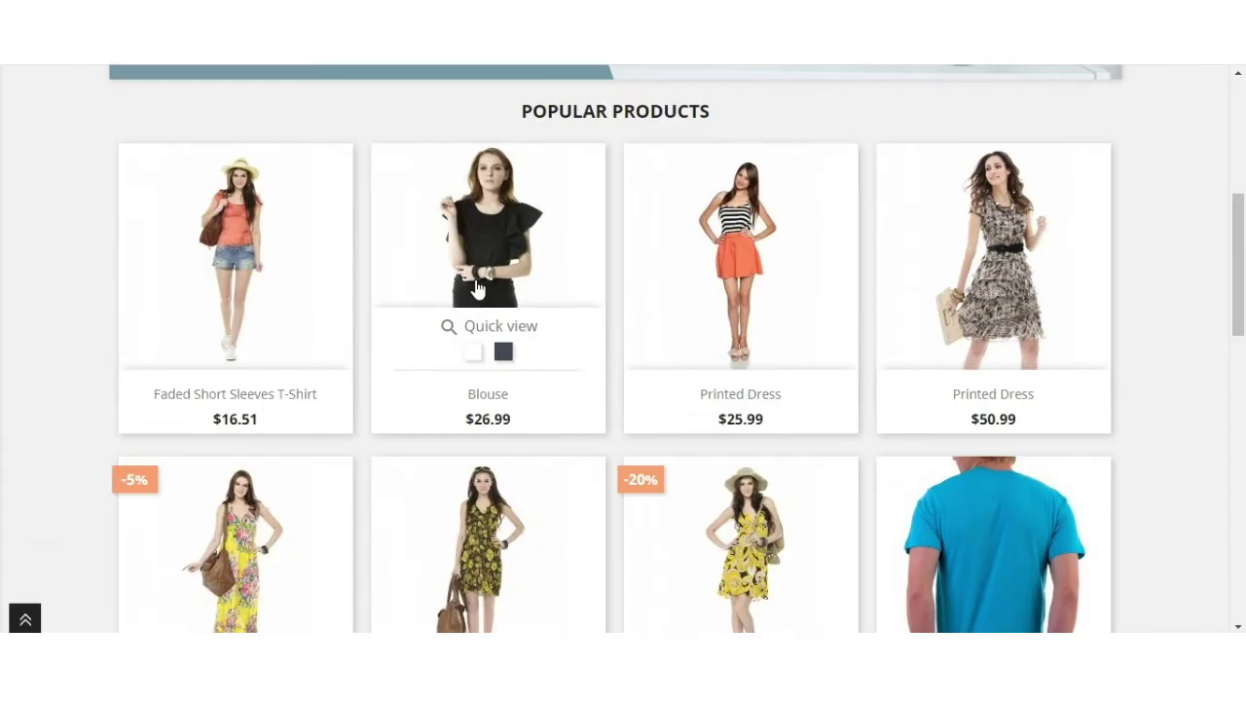
{"action": "left_click", "coordinate": [475, 285]}
{"action": "scroll", "coordinate": [698, 335], "scroll_direction": "down", "scroll_amount": 4}
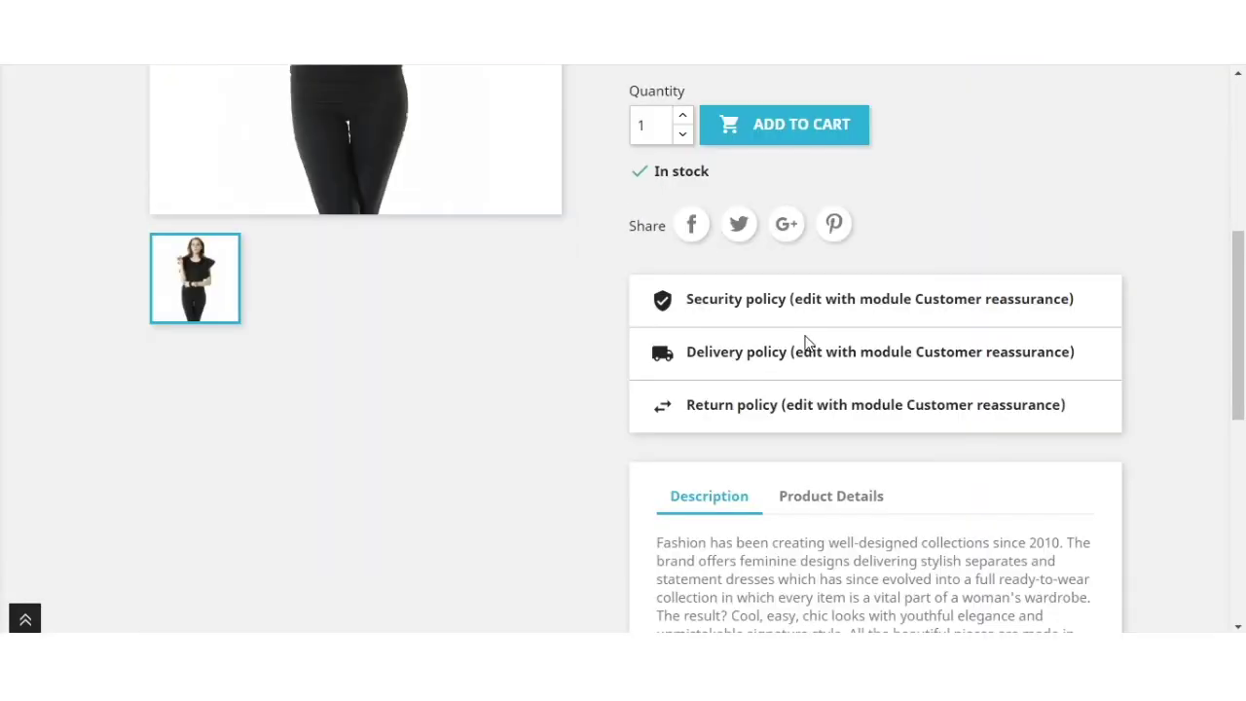
{"action": "left_click", "coordinate": [819, 133]}
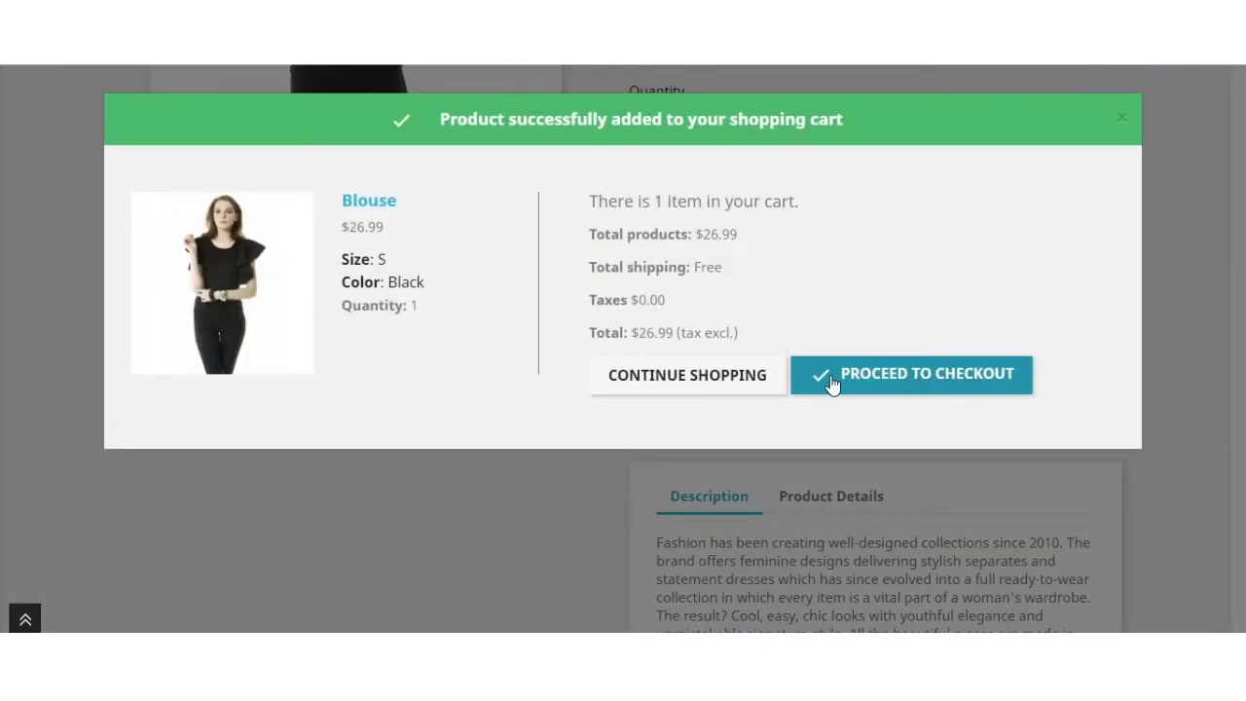
{"action": "left_click", "coordinate": [832, 385]}
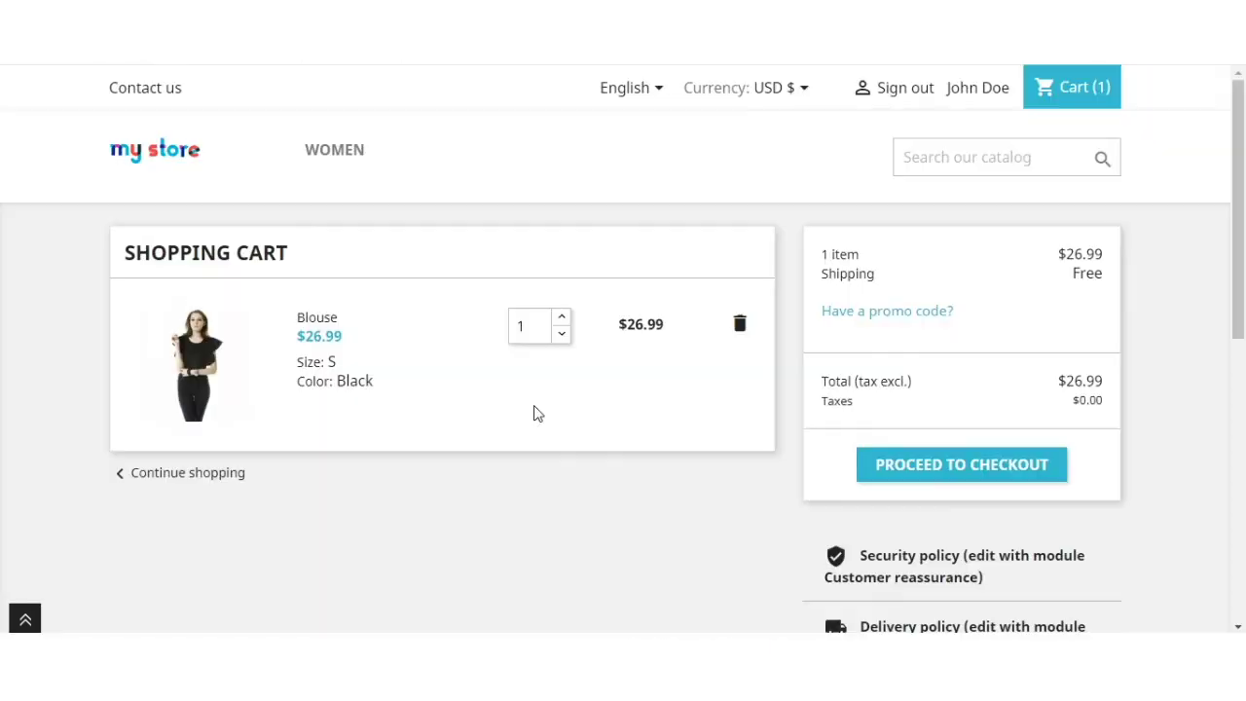
- Check out the cart and confirm the delivery address to reach shipping
{"action": "left_click", "coordinate": [927, 465]}
{"action": "scroll", "coordinate": [593, 403], "scroll_direction": "down", "scroll_amount": 3}
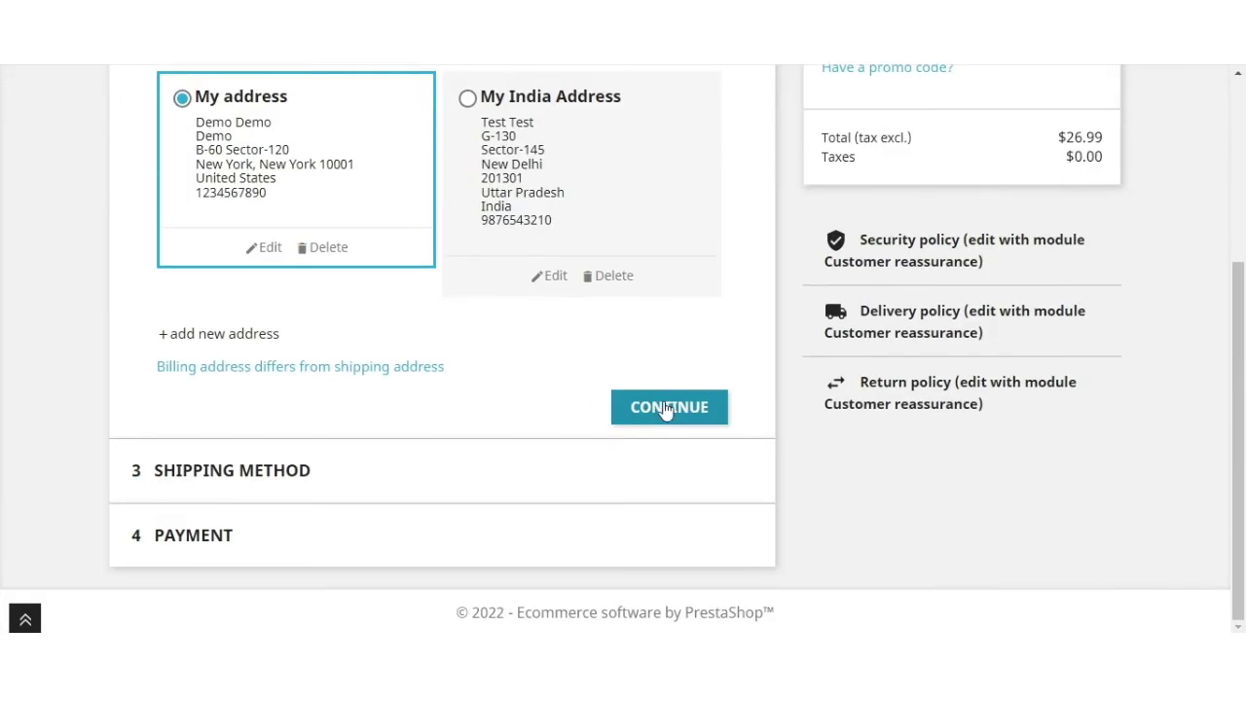
{"action": "left_click", "coordinate": [667, 409]}
{"action": "scroll", "coordinate": [662, 409], "scroll_direction": "down", "scroll_amount": 3}
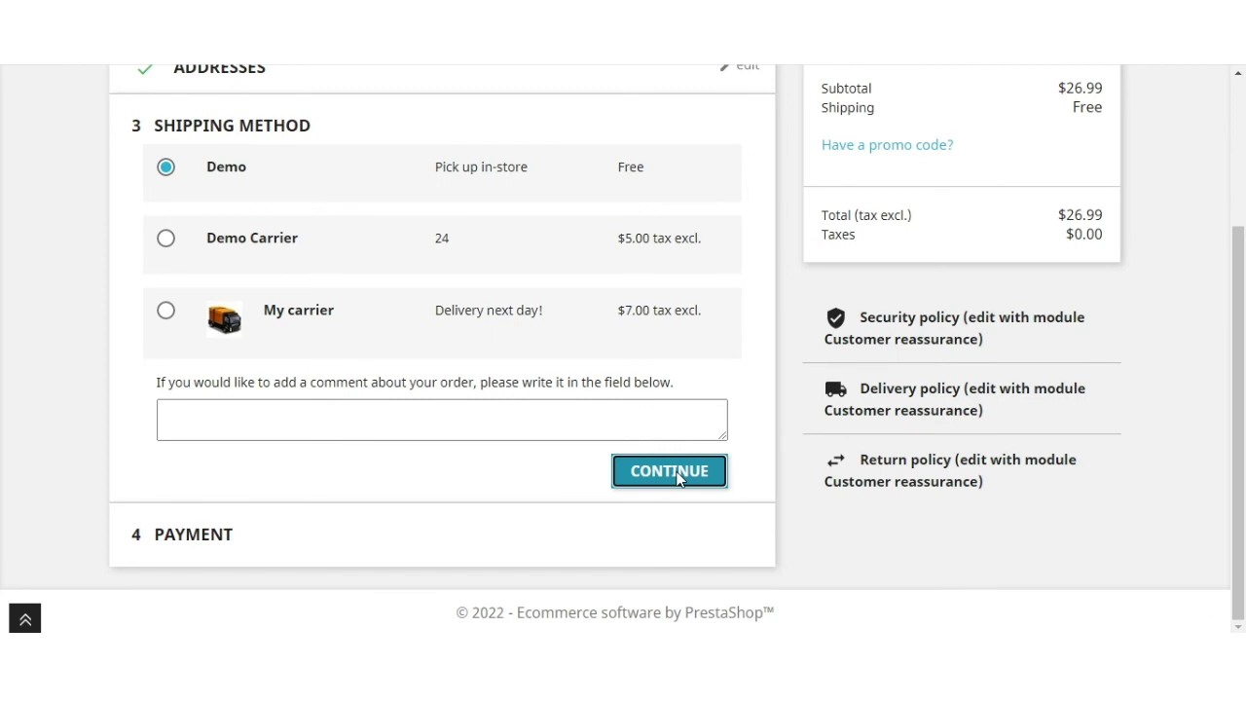
- Confirm Demo pick-up shipping and choose manual or virtual card payment, noting the $2.70 discount
{"action": "left_click", "coordinate": [671, 471]}
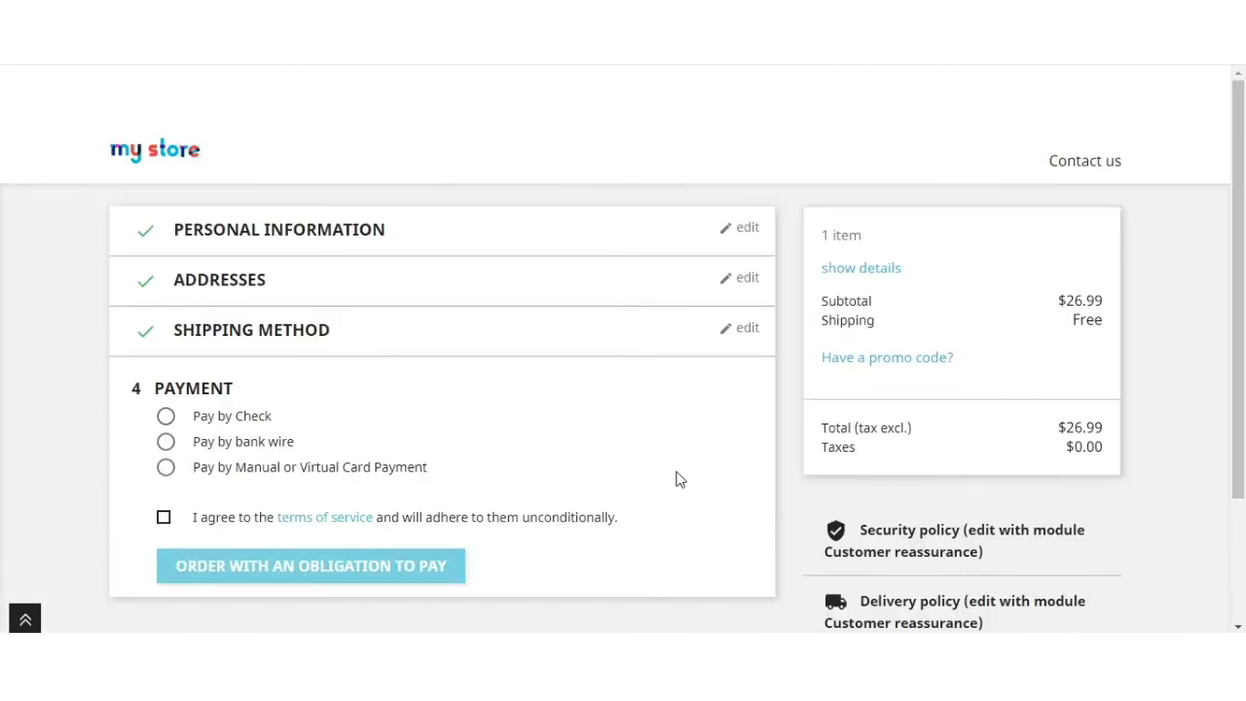
{"action": "scroll", "coordinate": [486, 418], "scroll_direction": "down", "scroll_amount": 2}
{"action": "left_click", "coordinate": [166, 303]}
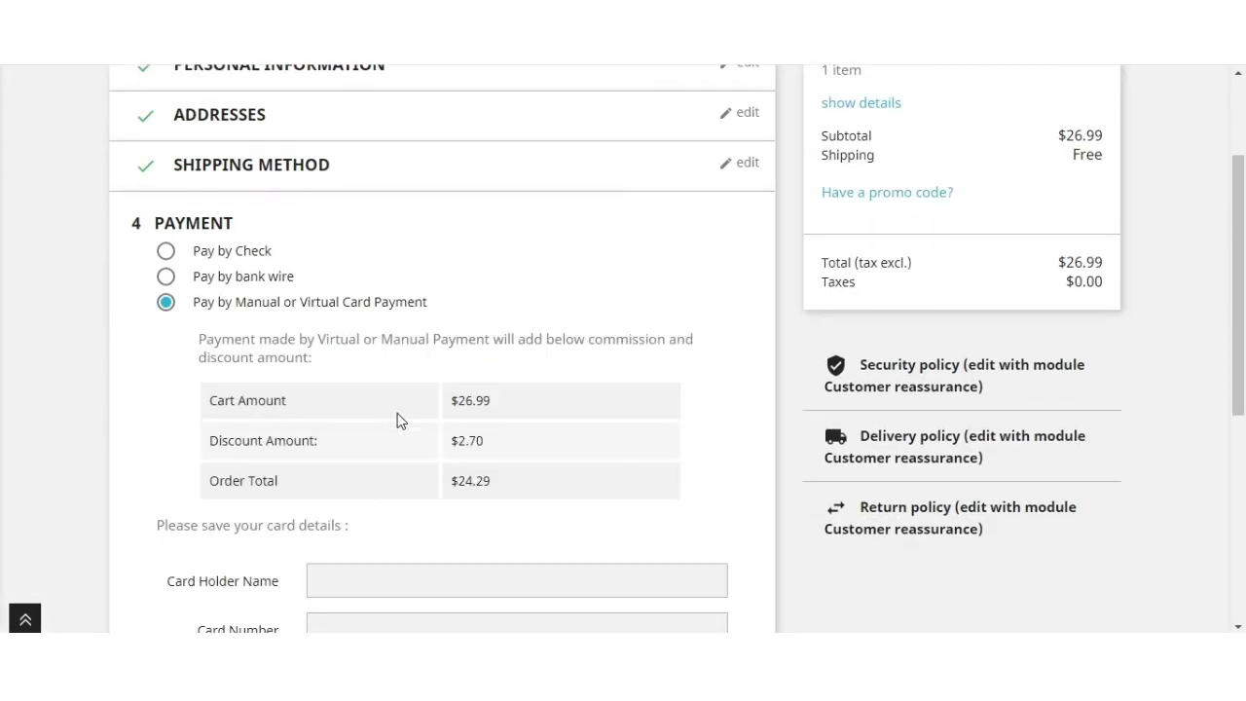
{"action": "left_click_drag", "start_coordinate": [486, 441], "coordinate": [450, 441]}
{"action": "left_click_drag", "start_coordinate": [428, 304], "coordinate": [189, 305]}
{"action": "scroll", "coordinate": [344, 334], "scroll_direction": "down", "scroll_amount": 2}
- Enter the card holder name, card number, expiry date 02/26 and CVV
{"action": "left_click", "coordinate": [357, 387]}
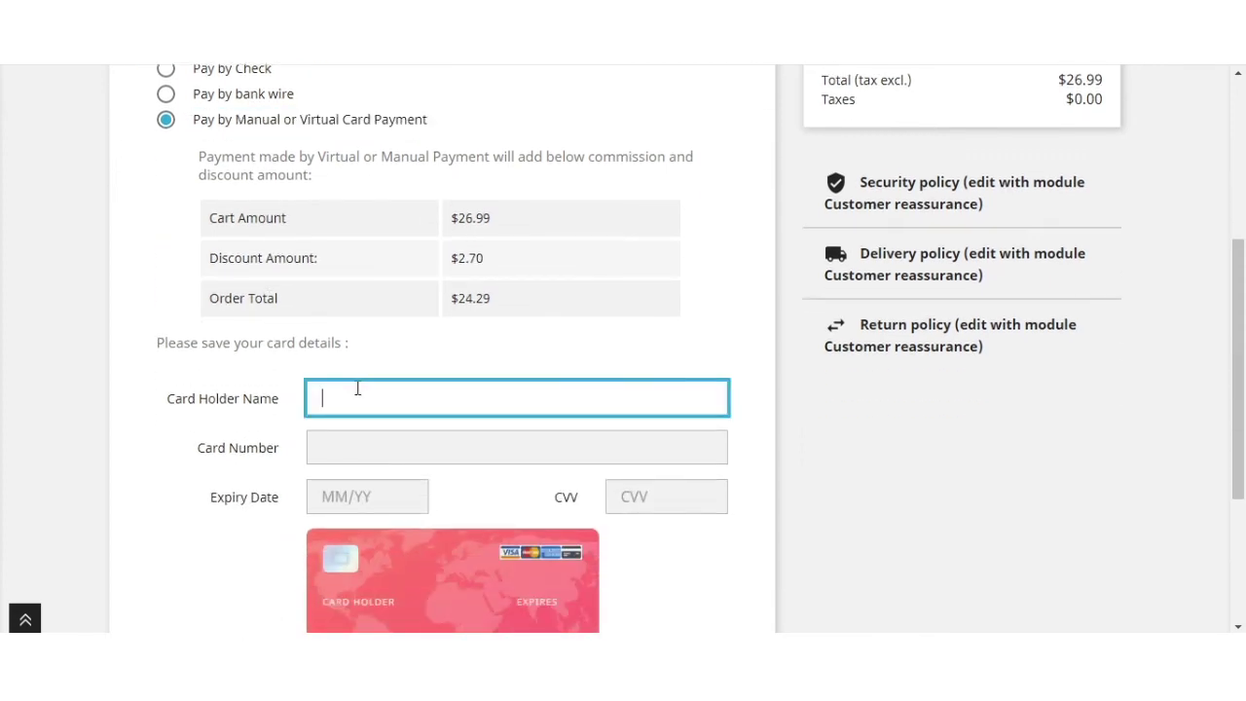
{"action": "type", "text": "H"}
{"action": "key", "text": "BackSpace"}
{"action": "type", "text": "John D"}
{"action": "type", "text": "oe"}
{"action": "key", "text": "Tab"}
{"action": "type", "text": "4"}
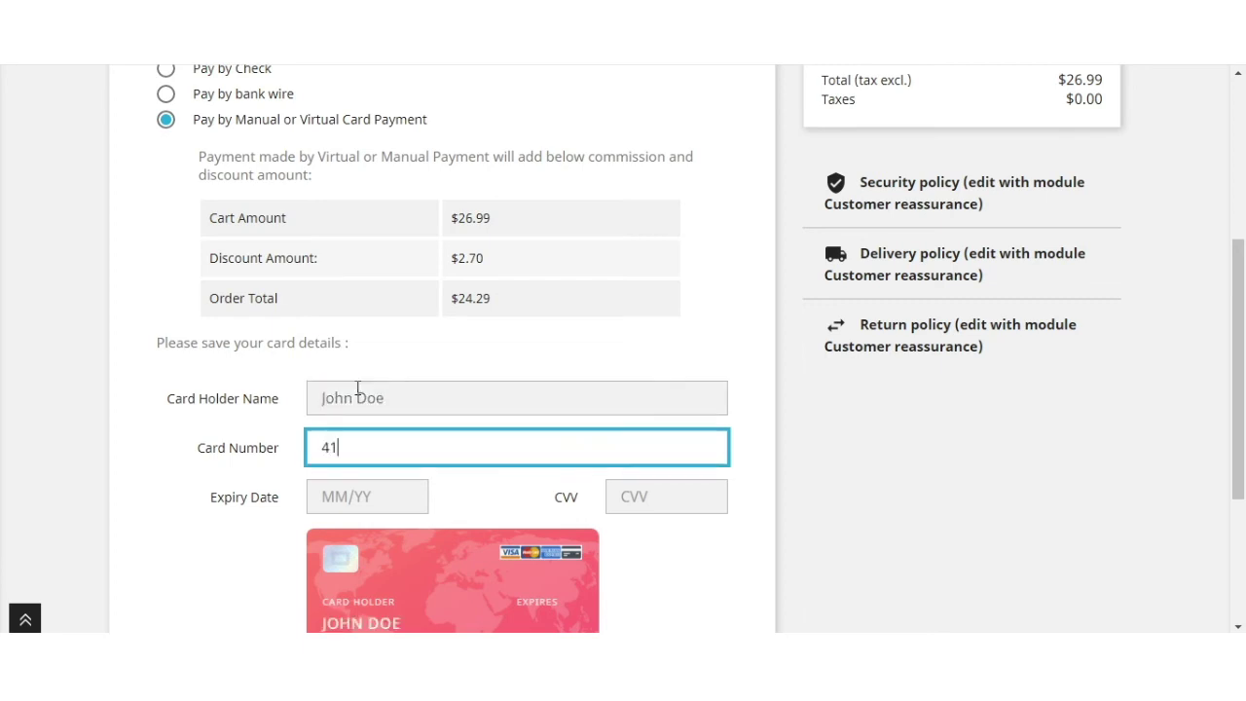
{"action": "type", "text": "111 1111 "}
{"action": "type", "text": "1111 1111"}
{"action": "key", "text": "Tab"}
{"action": "type", "text": "02/"}
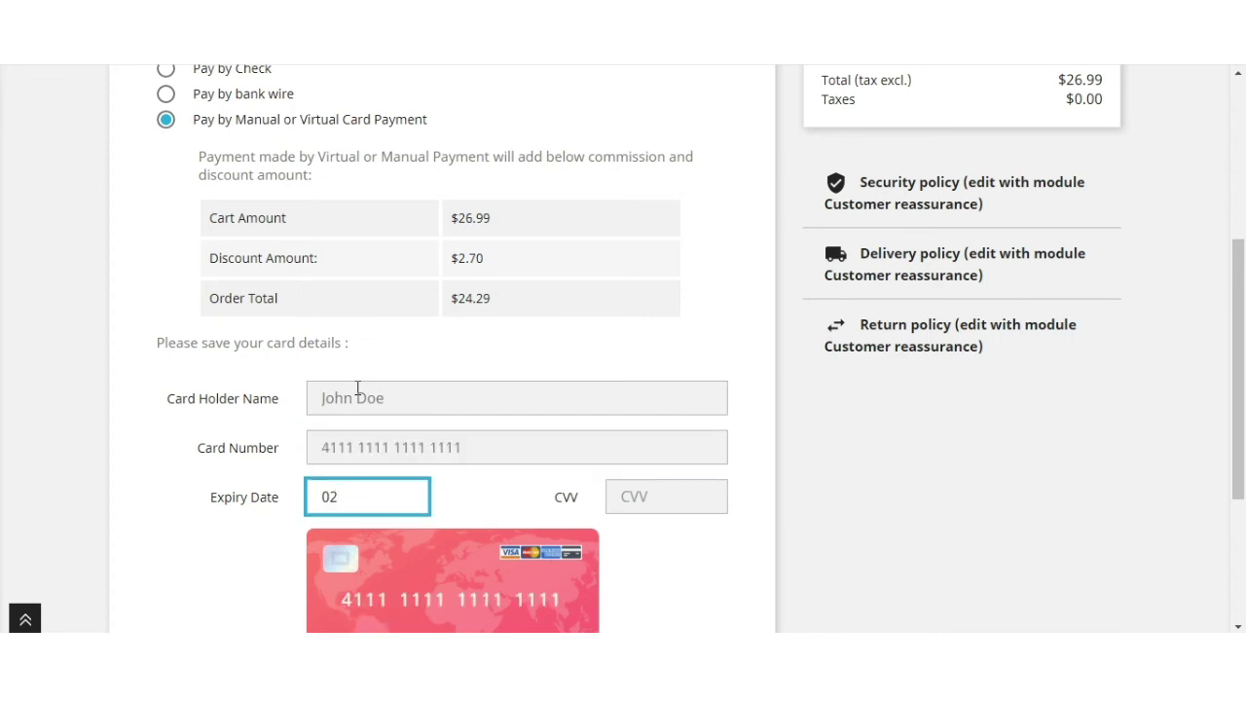
{"action": "type", "text": "26"}
{"action": "key", "text": "Tab"}
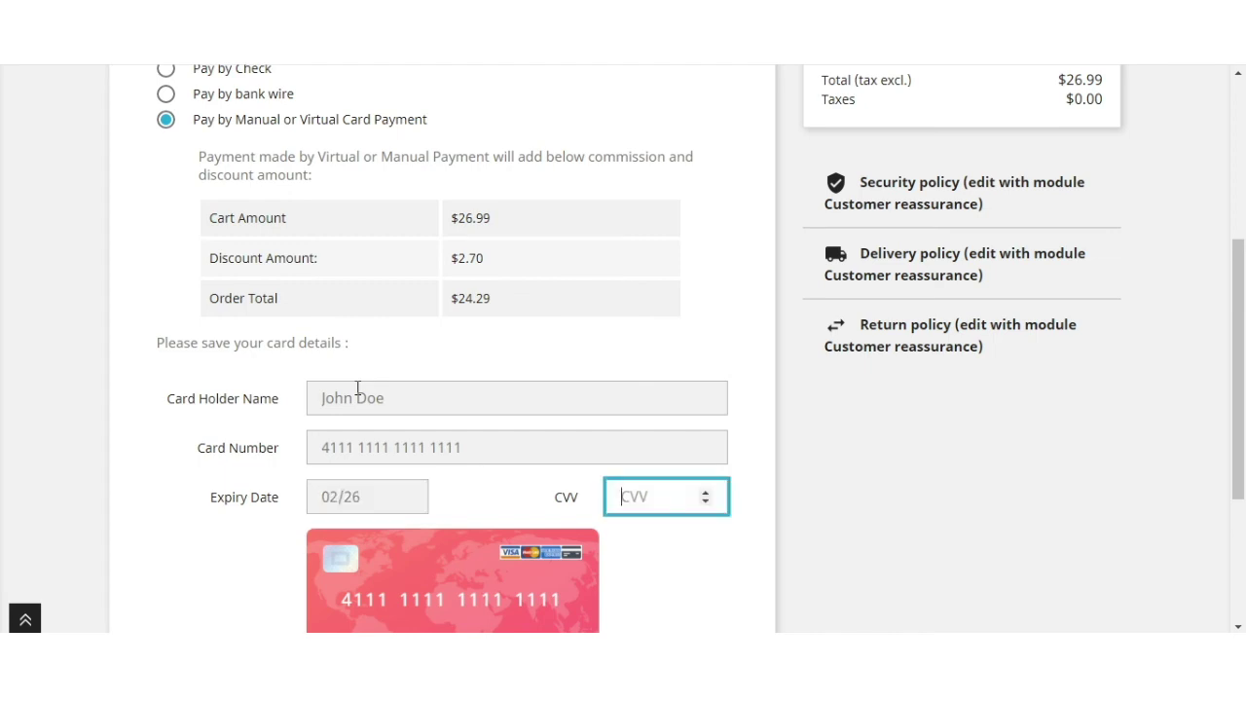
{"action": "type", "text": "123"}
- Agree to the terms of service and place the order
{"action": "scroll", "coordinate": [357, 387], "scroll_direction": "down", "scroll_amount": 3}
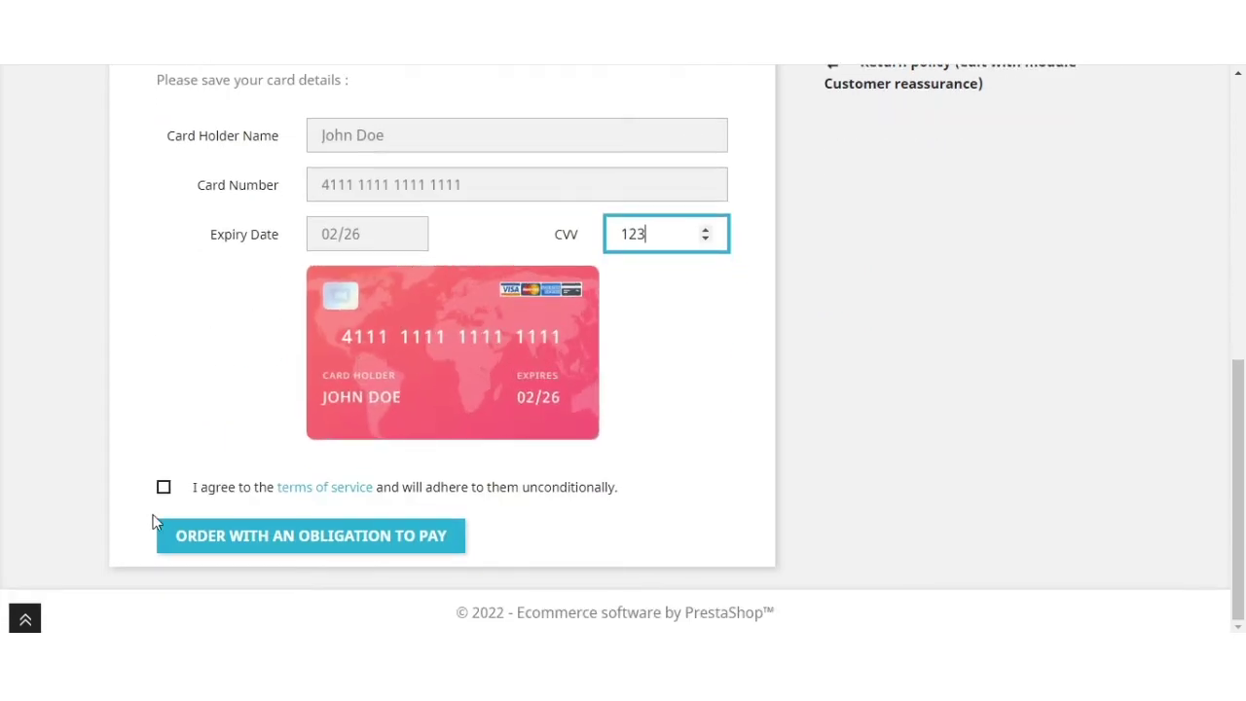
{"action": "left_click", "coordinate": [163, 486]}
{"action": "left_click", "coordinate": [190, 520]}
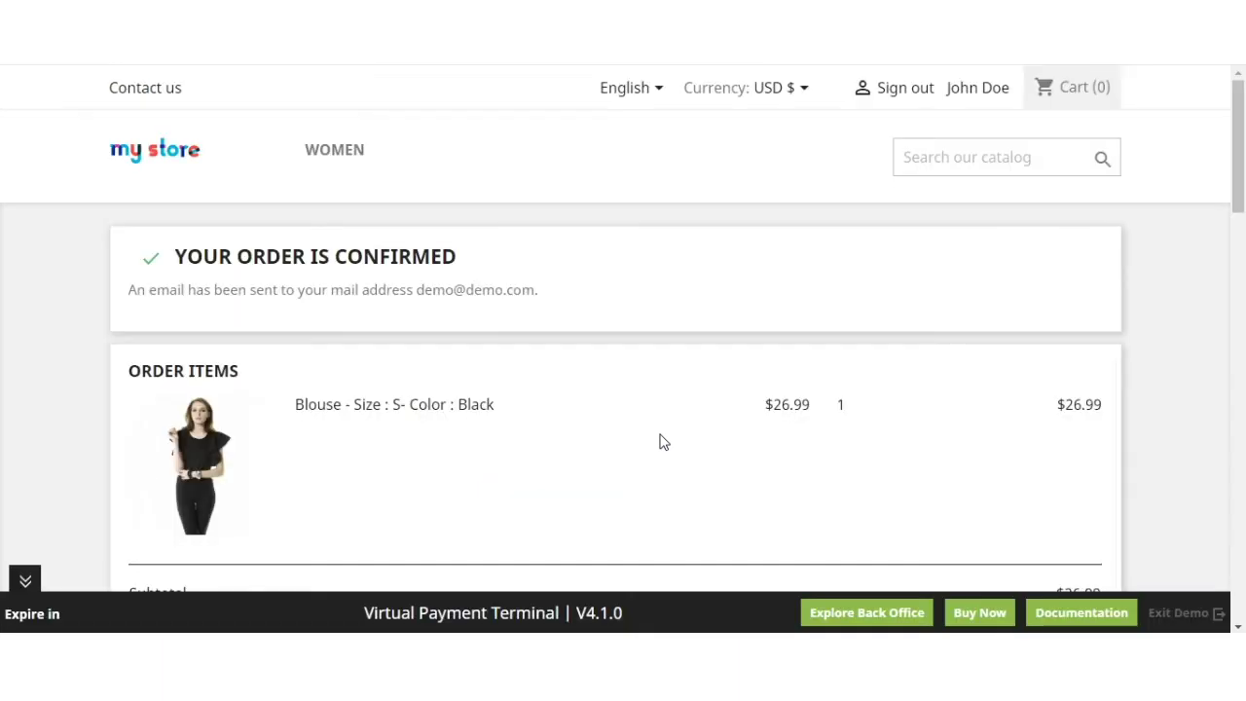
- Open the $24.29 order's details from order history and check its saved card holder and masked card number
{"action": "left_click", "coordinate": [962, 96]}
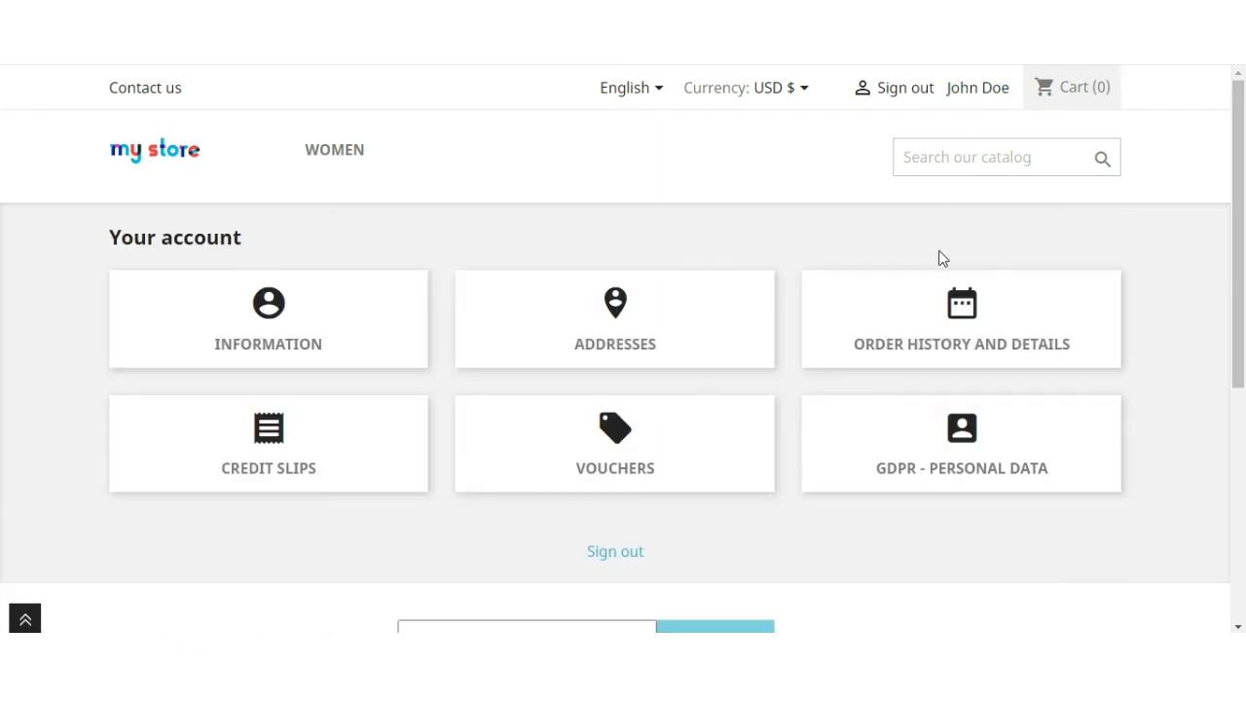
{"action": "left_click", "coordinate": [900, 340]}
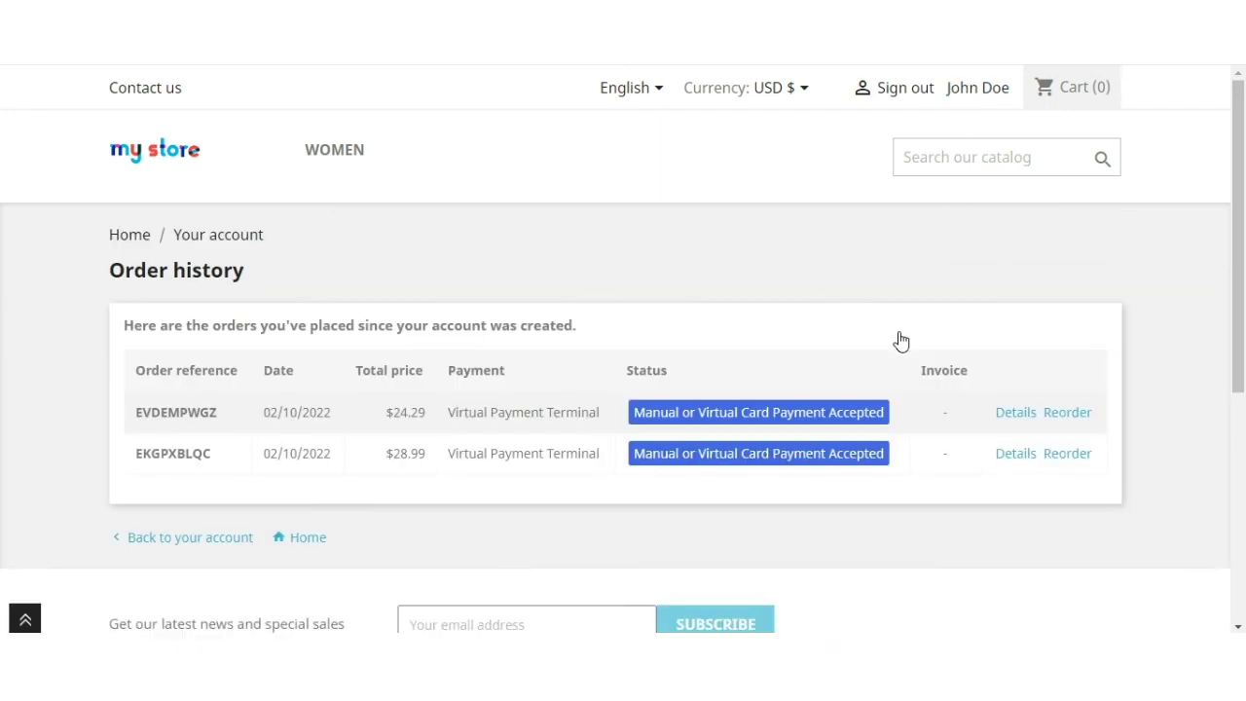
{"action": "left_click", "coordinate": [1003, 411]}
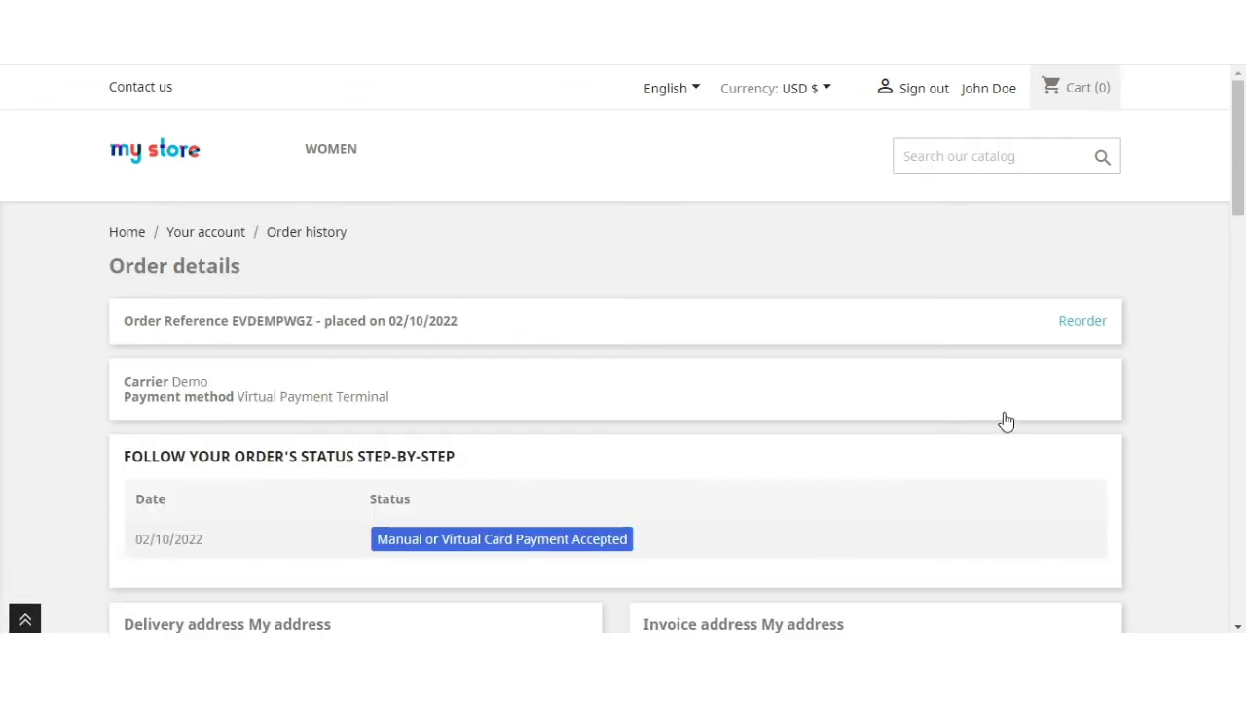
{"action": "scroll", "coordinate": [704, 347], "scroll_direction": "down", "scroll_amount": 3}
{"action": "scroll", "coordinate": [703, 347], "scroll_direction": "down", "scroll_amount": 5}
{"action": "scroll", "coordinate": [703, 348], "scroll_direction": "up", "scroll_amount": 1}
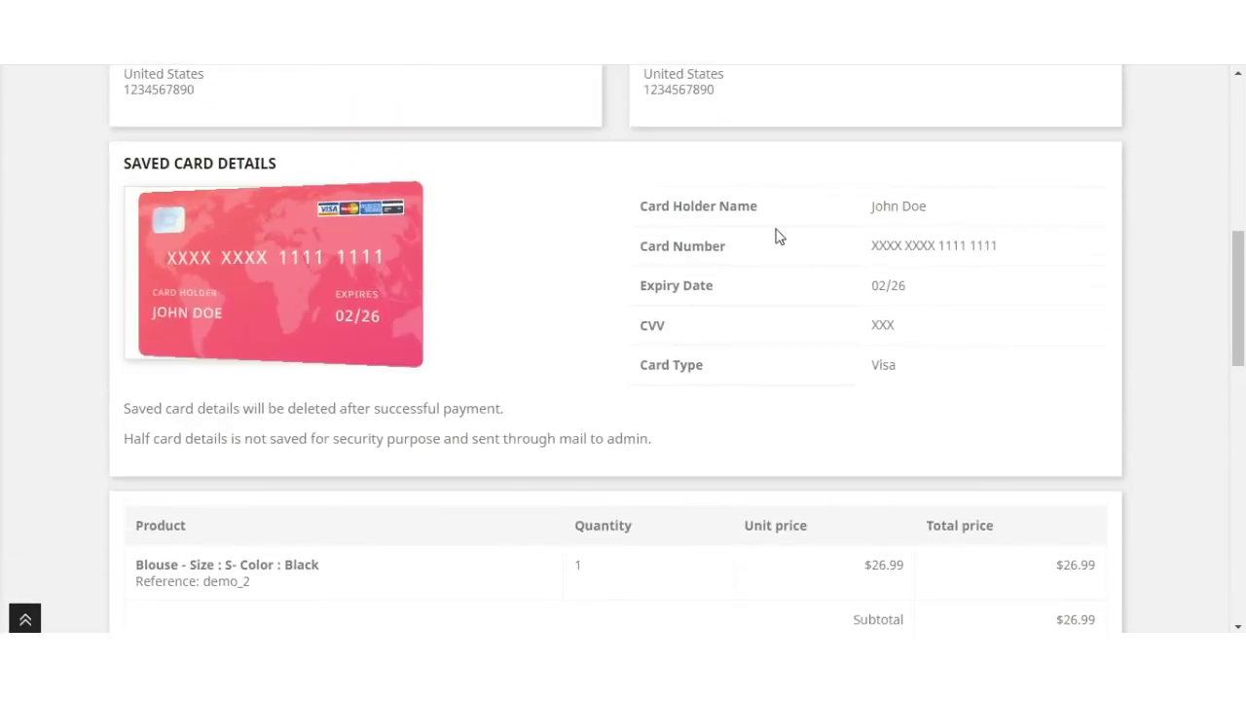
{"action": "left_click_drag", "start_coordinate": [1012, 251], "coordinate": [857, 251]}
{"action": "left_click_drag", "start_coordinate": [926, 207], "coordinate": [871, 209]}
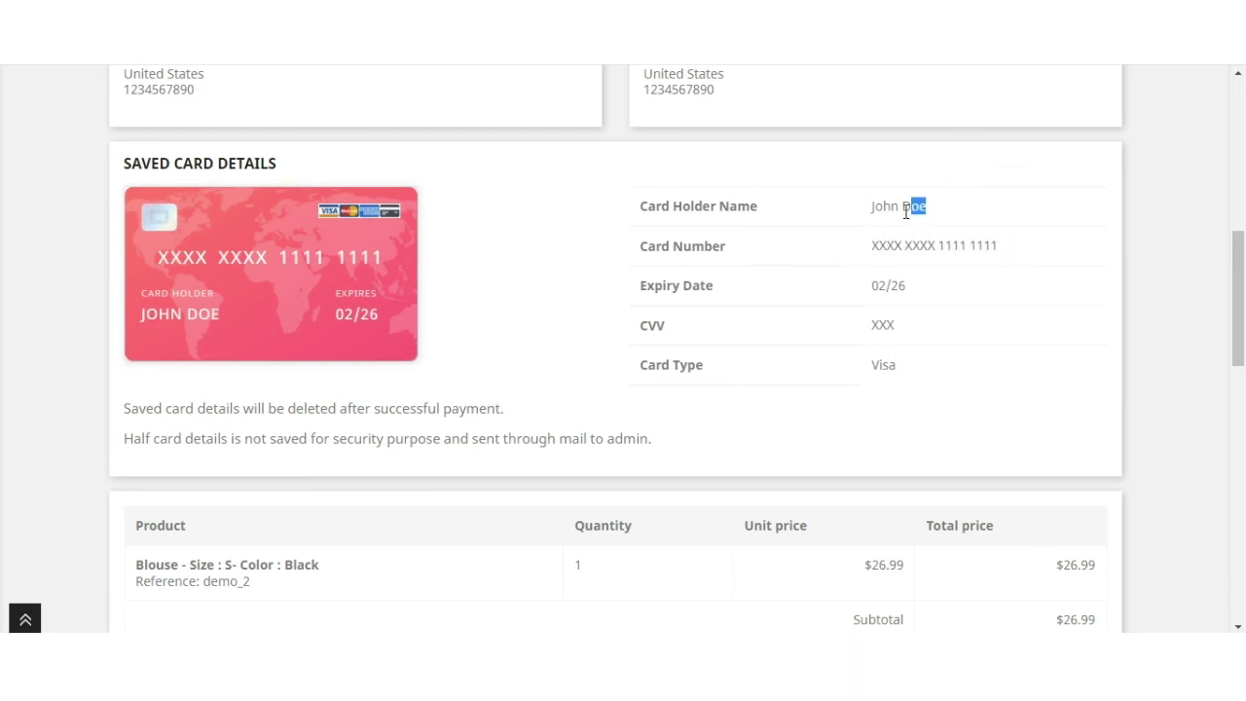